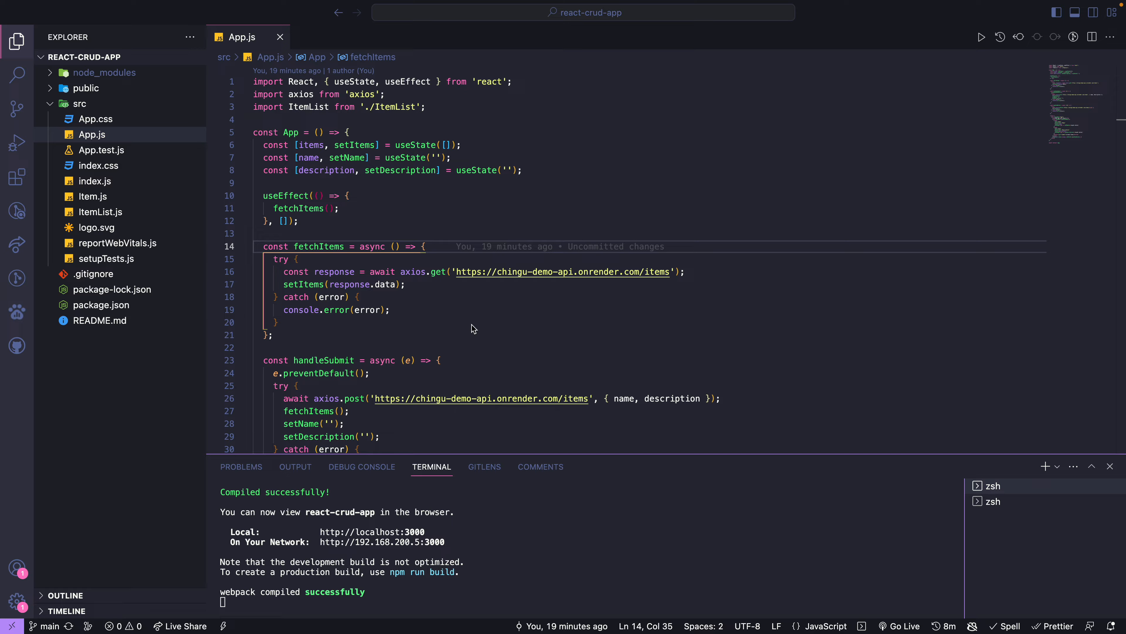
# Switch from the code editor to Chrome, open the account's GitHub profile page, and make the browser full screen
pyautogui.moveTo(133, 4)
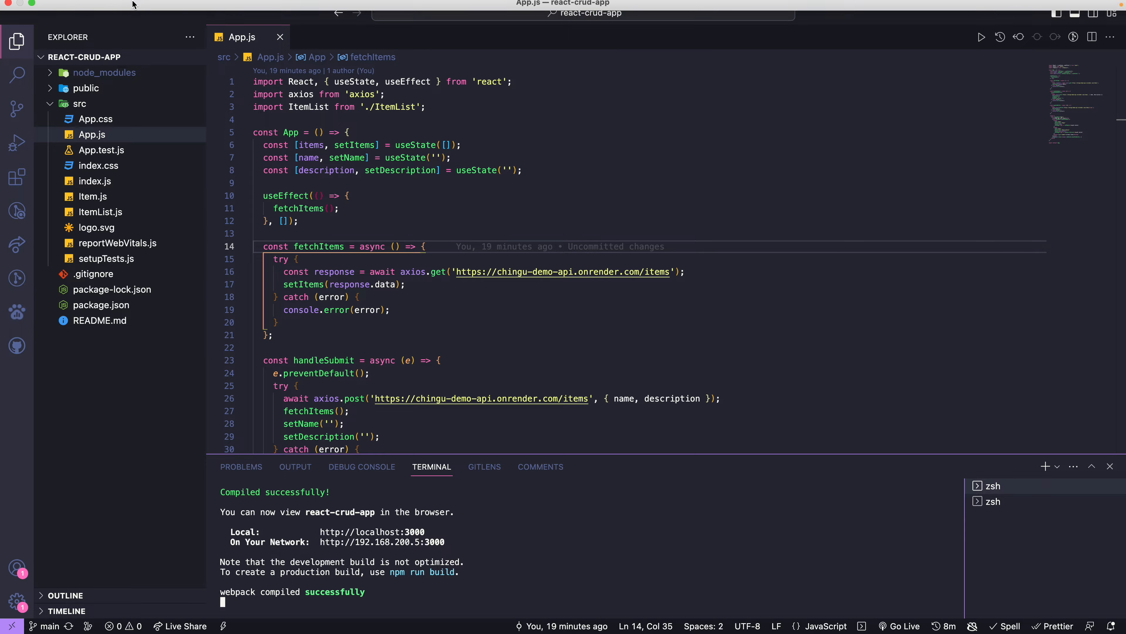
pyautogui.click(32, 22)
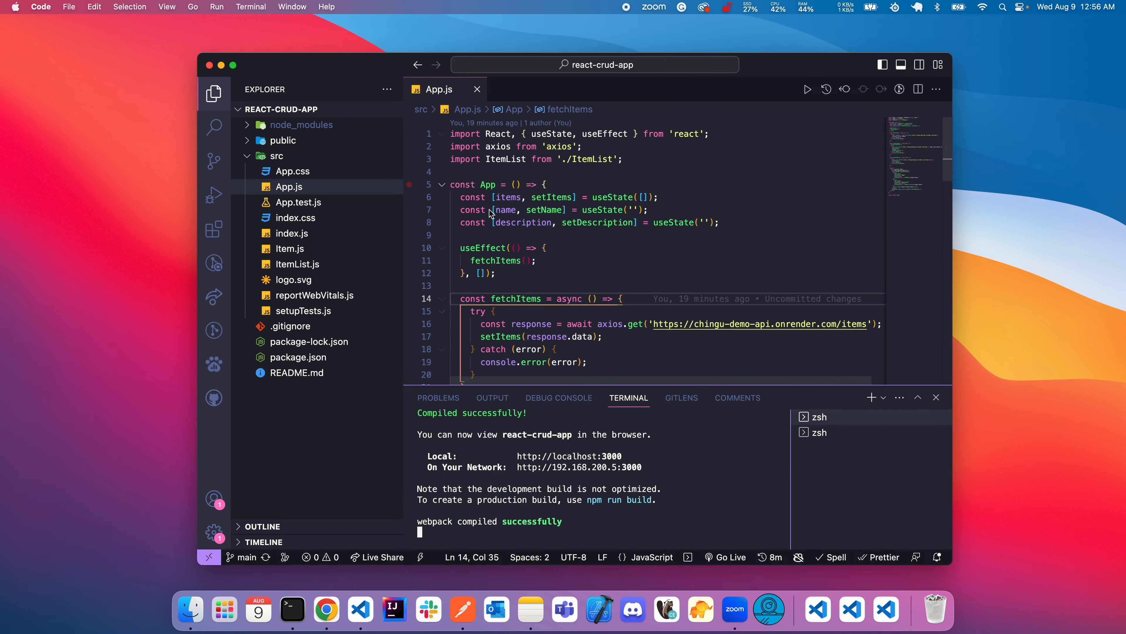
pyautogui.click(328, 615)
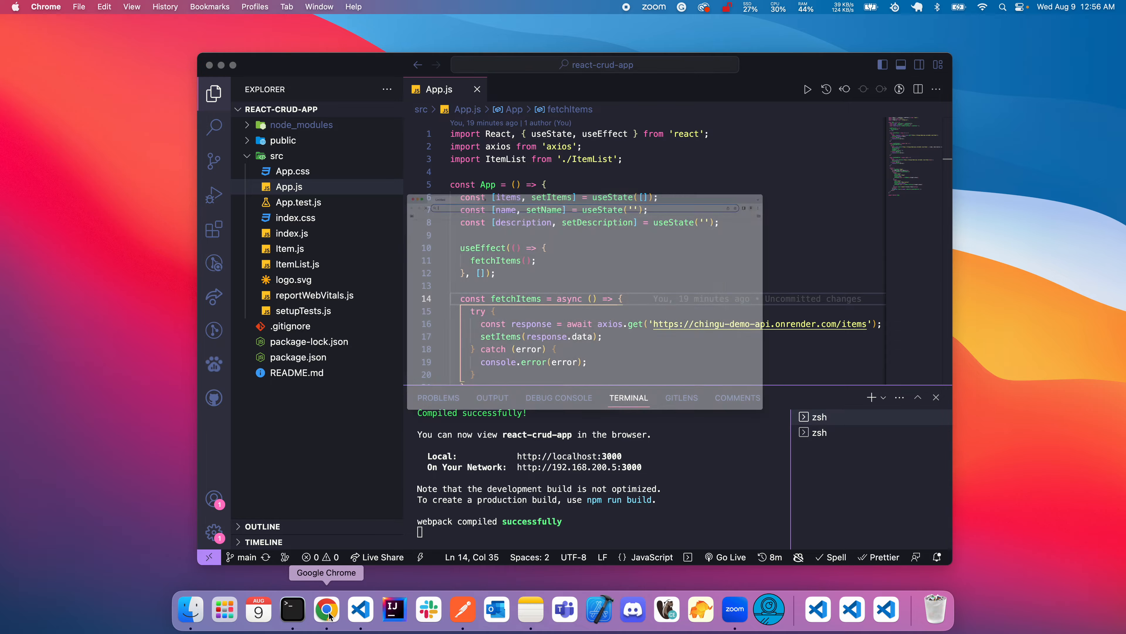
pyautogui.click(380, 50)
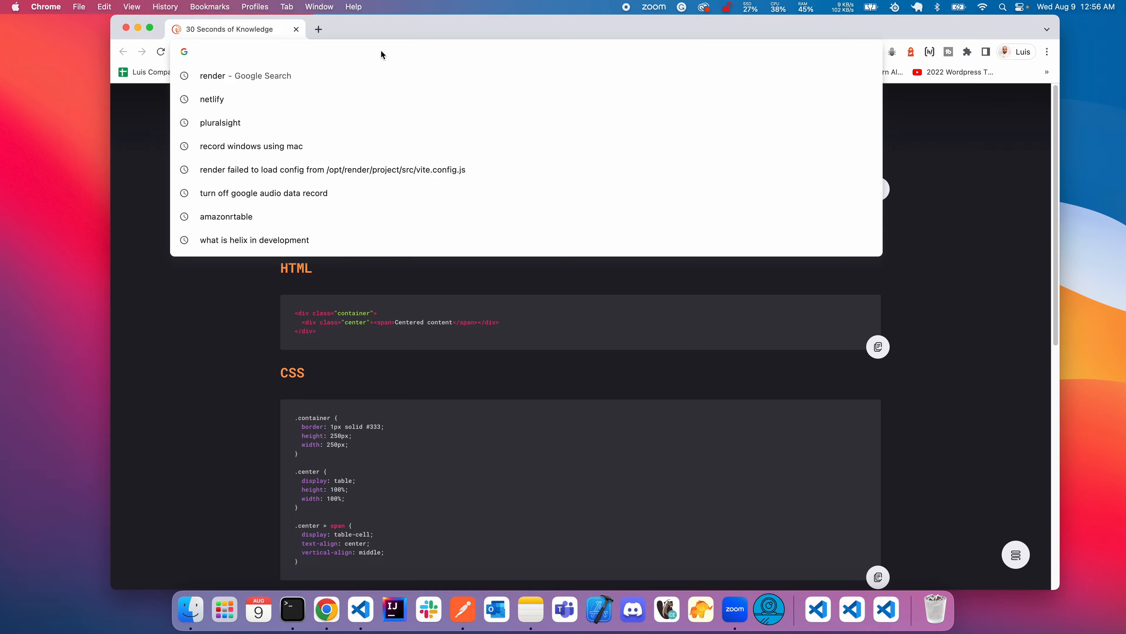
pyautogui.write('gol')
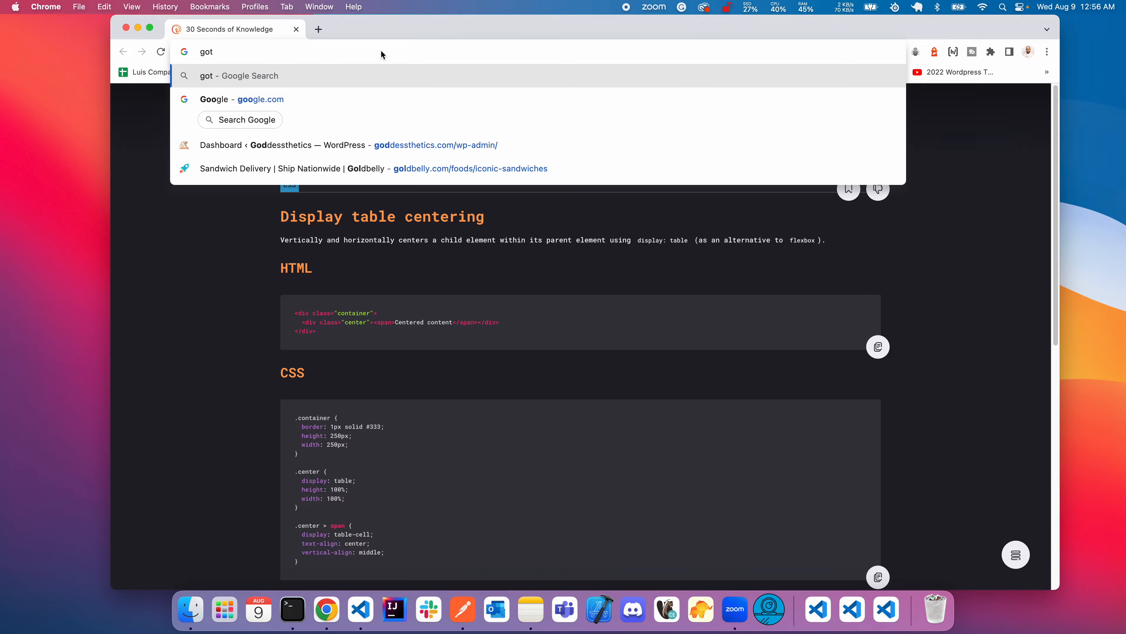
pyautogui.press('BackSpace')
pyautogui.press('BackSpace')
pyautogui.press('BackSpace')
pyautogui.write('githun')
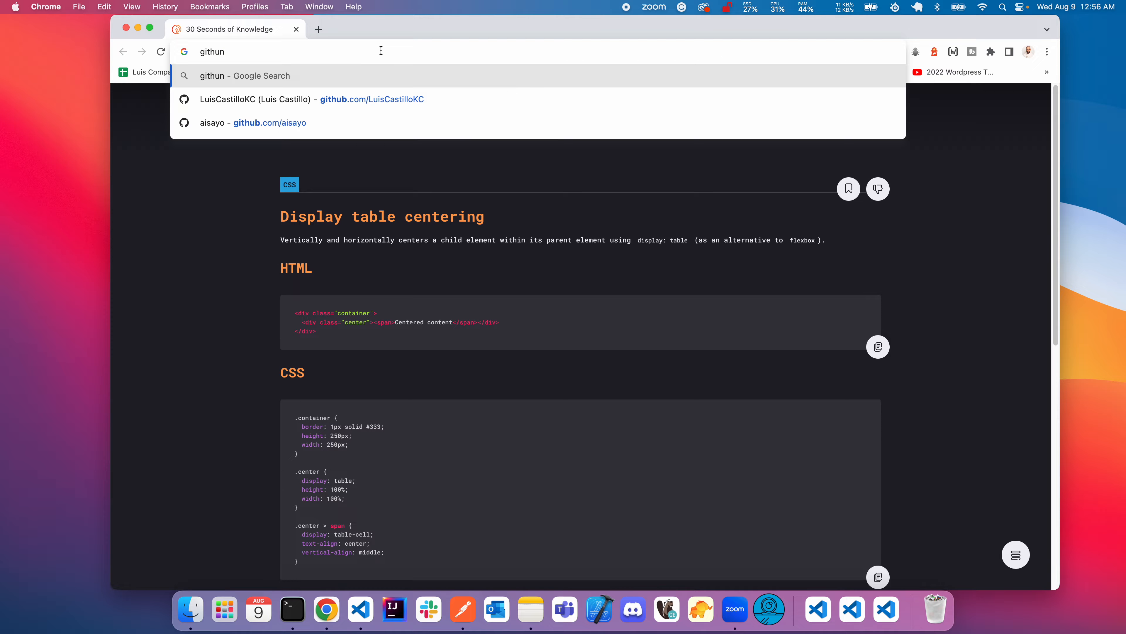
pyautogui.press('BackSpace')
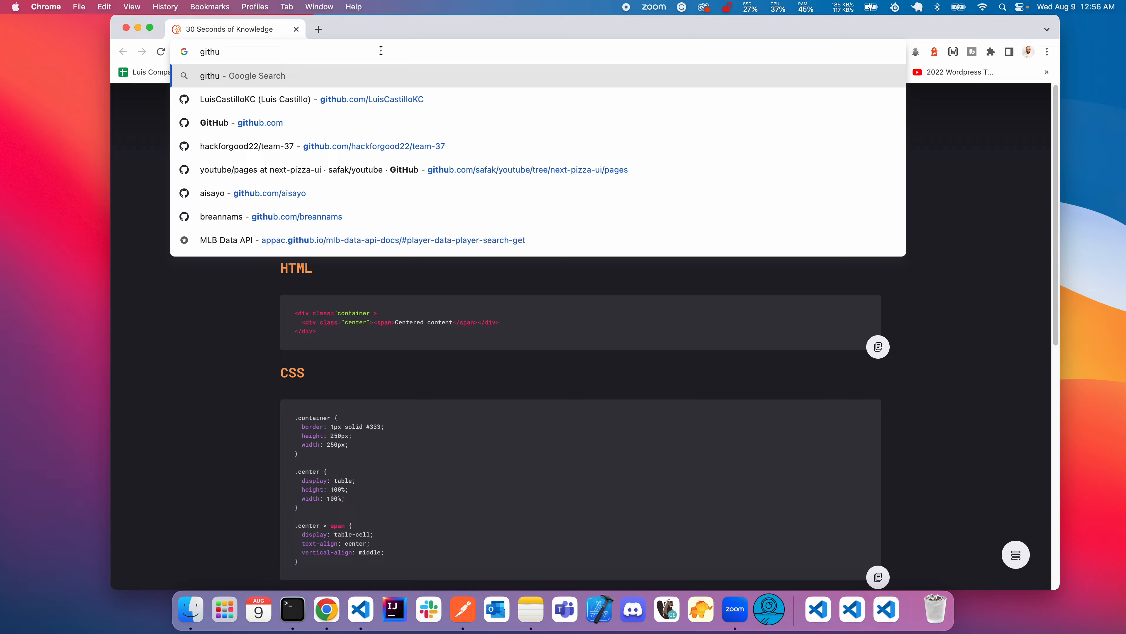
pyautogui.click(381, 99)
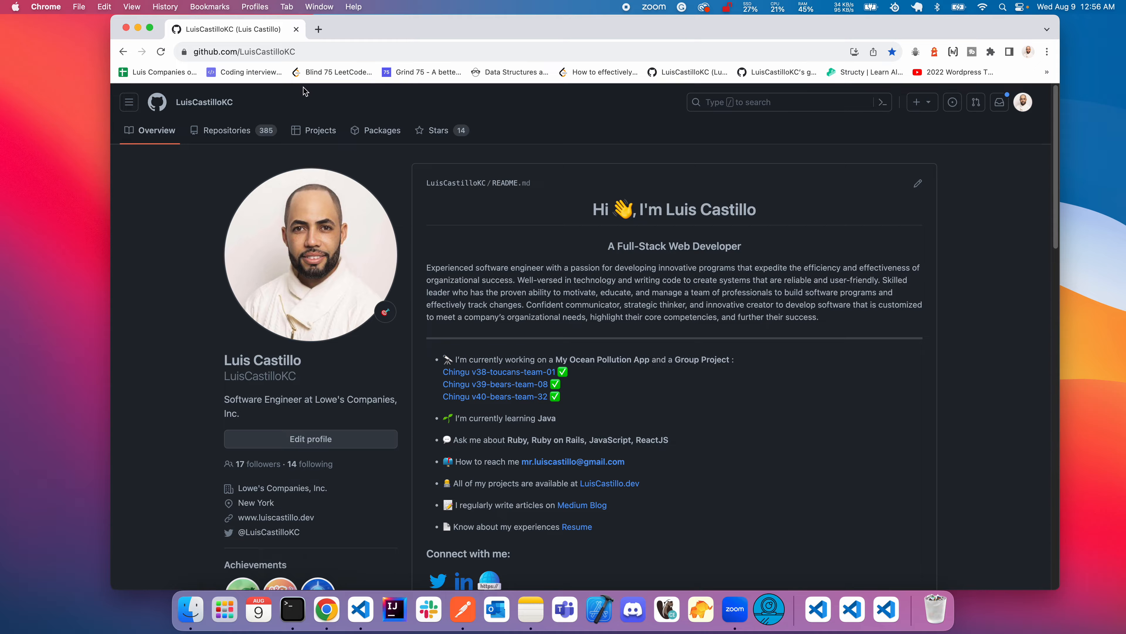
pyautogui.click(150, 28)
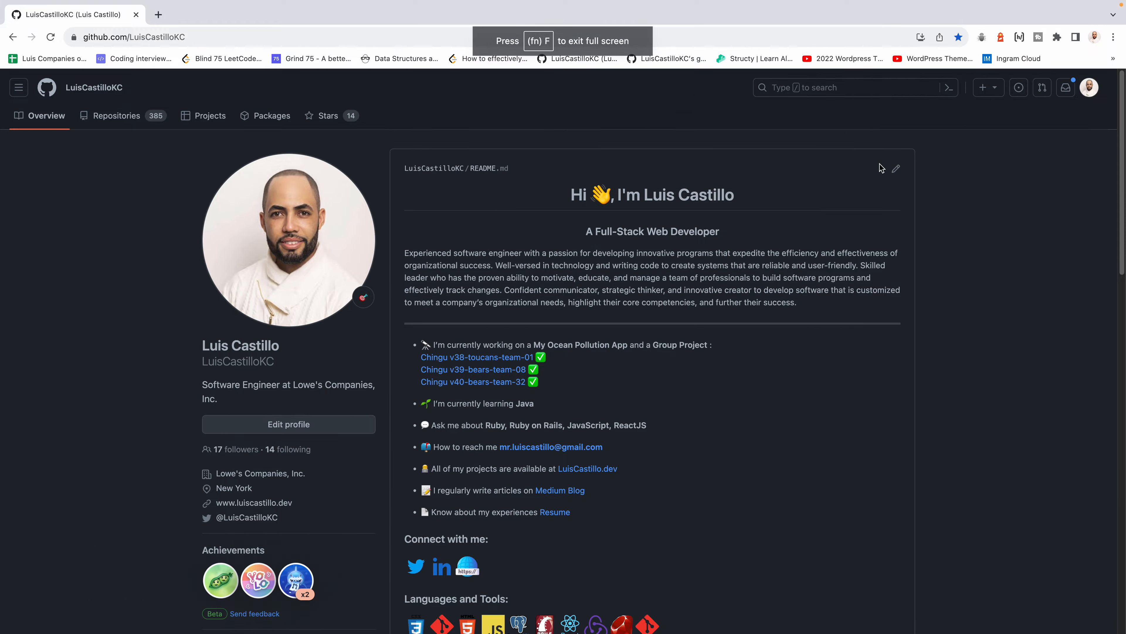
# Open the frontend-demo-deploy repository from the account's own repository list on GitHub
pyautogui.click(1090, 87)
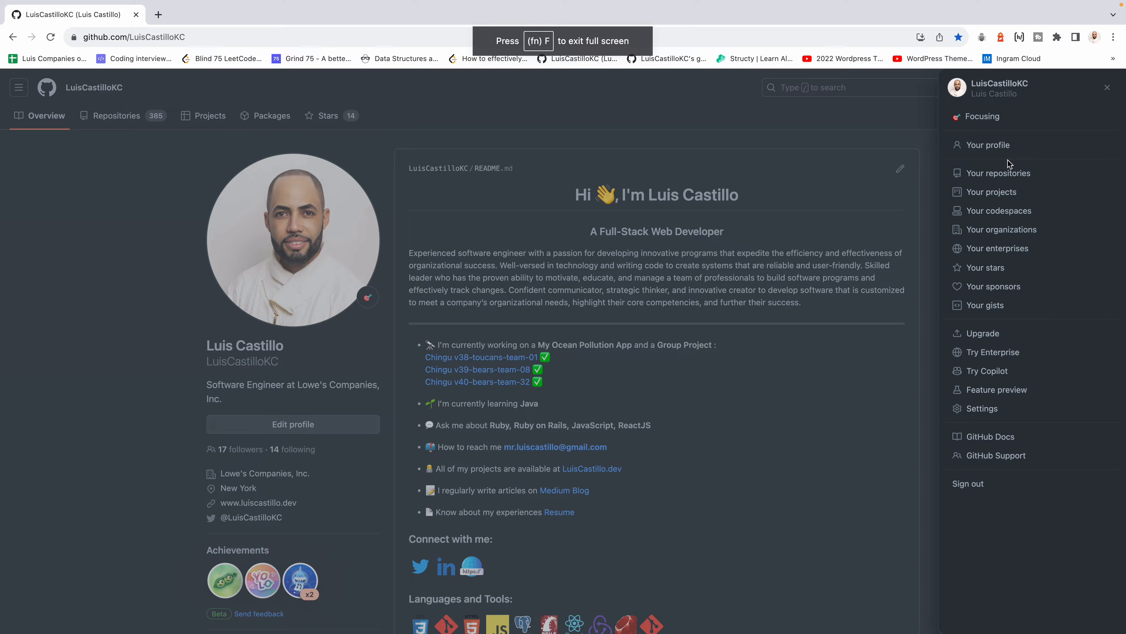
pyautogui.click(1024, 177)
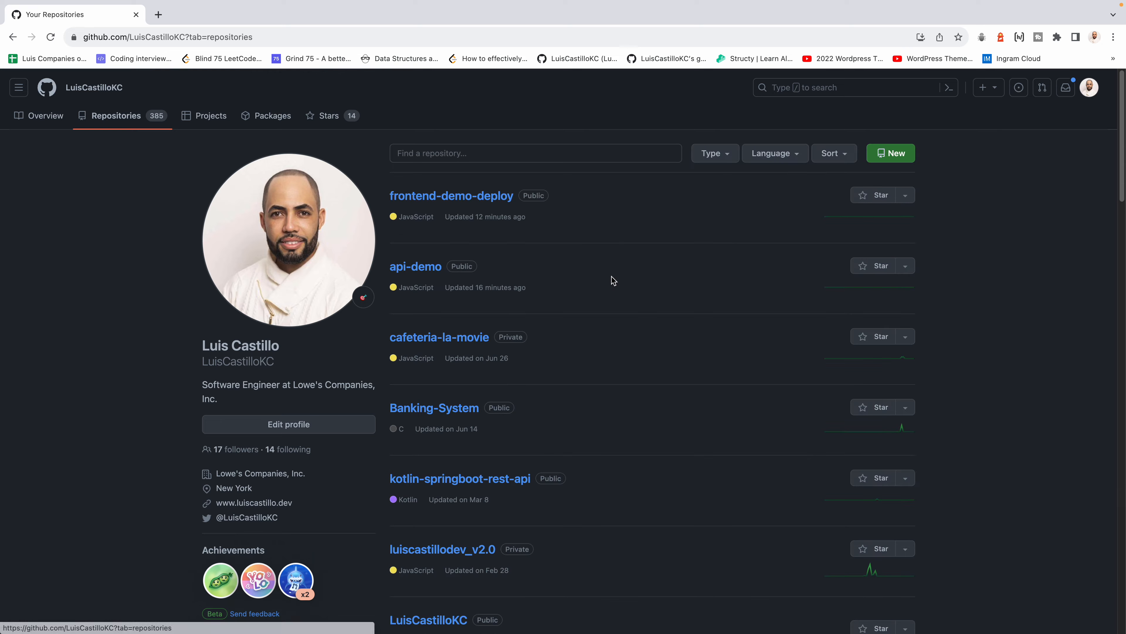
pyautogui.click(447, 199)
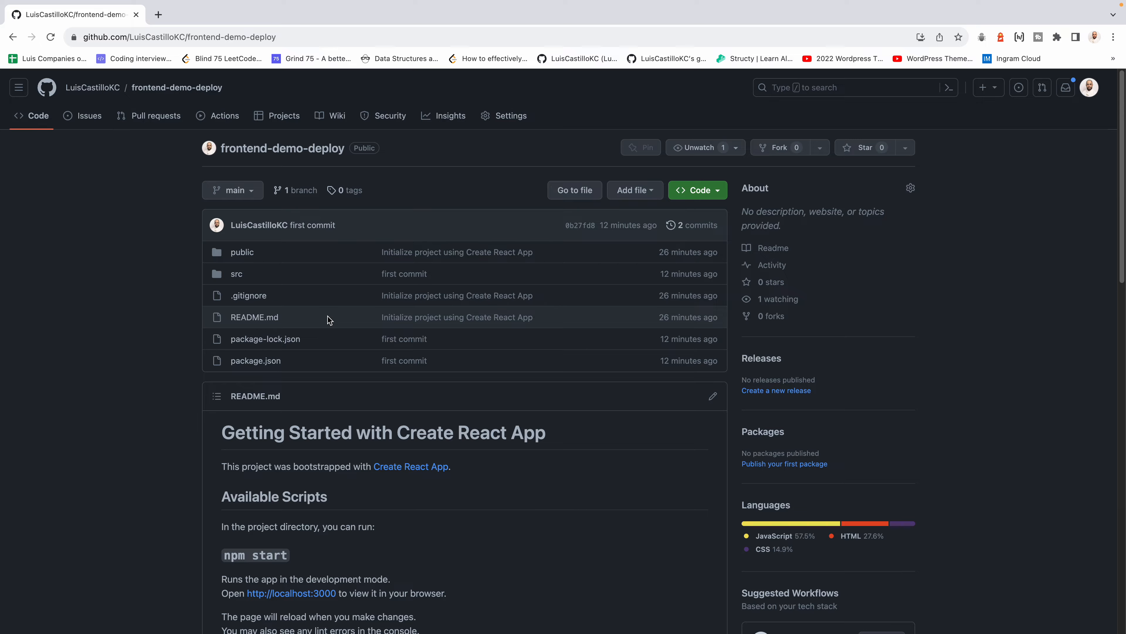
# Review the code of App.js in the repository's src folder and return to the folder listing
pyautogui.click(237, 274)
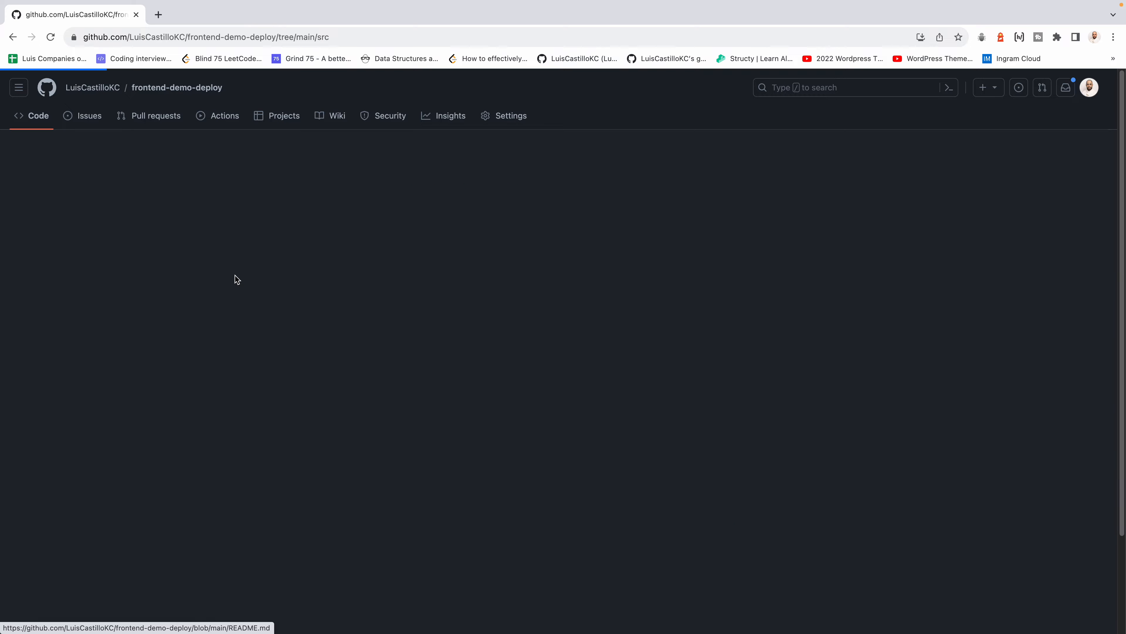
pyautogui.click(233, 291)
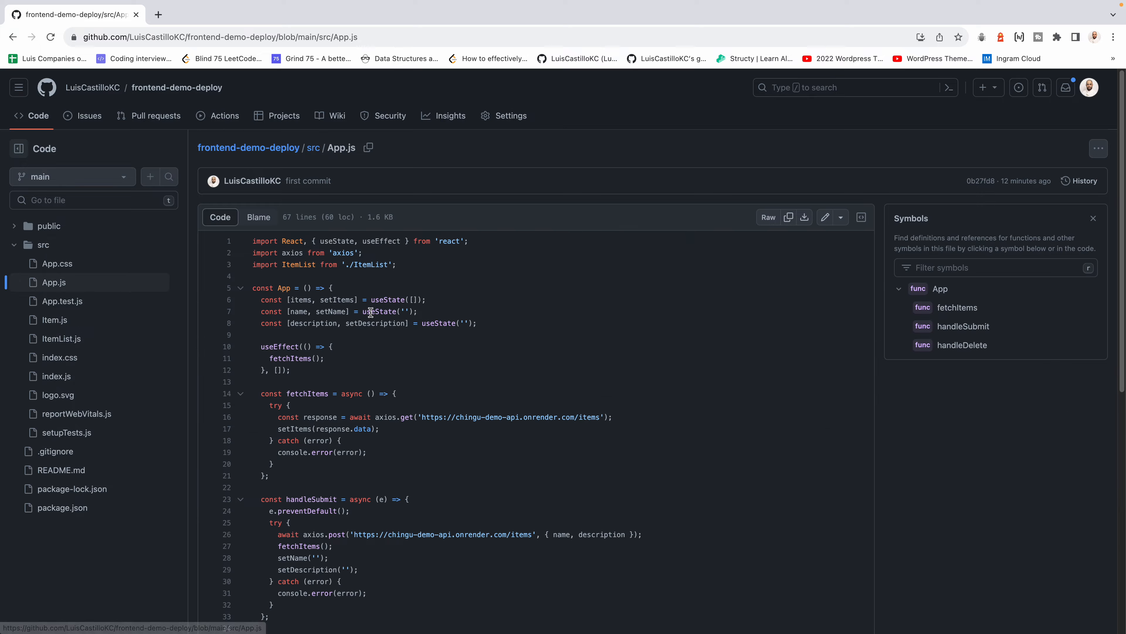
pyautogui.scroll(-5, 370, 312)
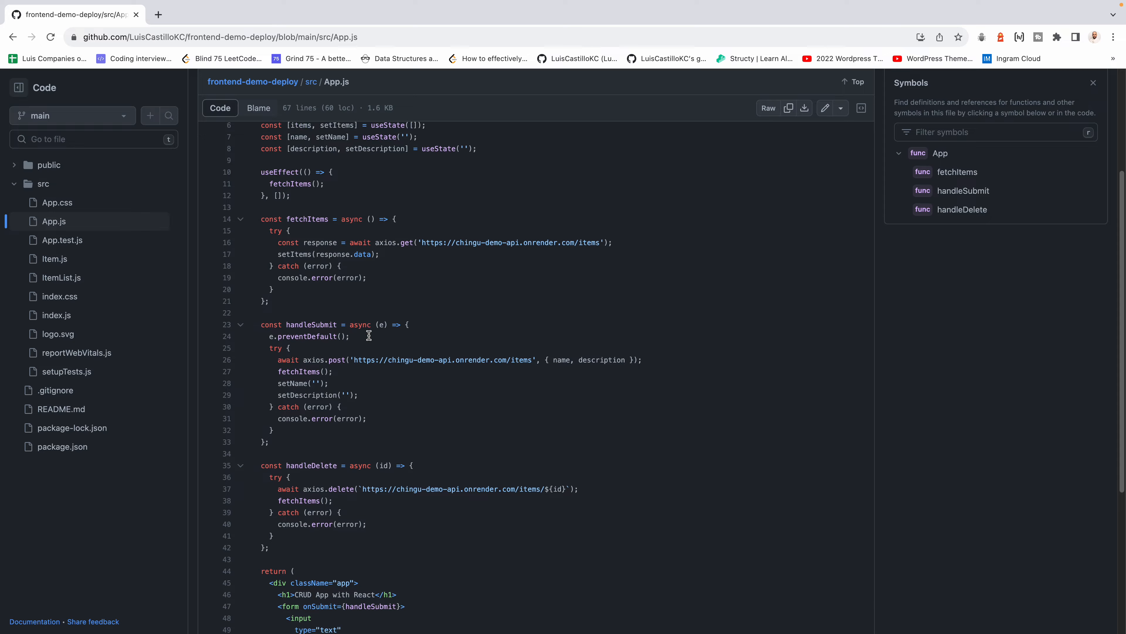
pyautogui.scroll(-6, 369, 336)
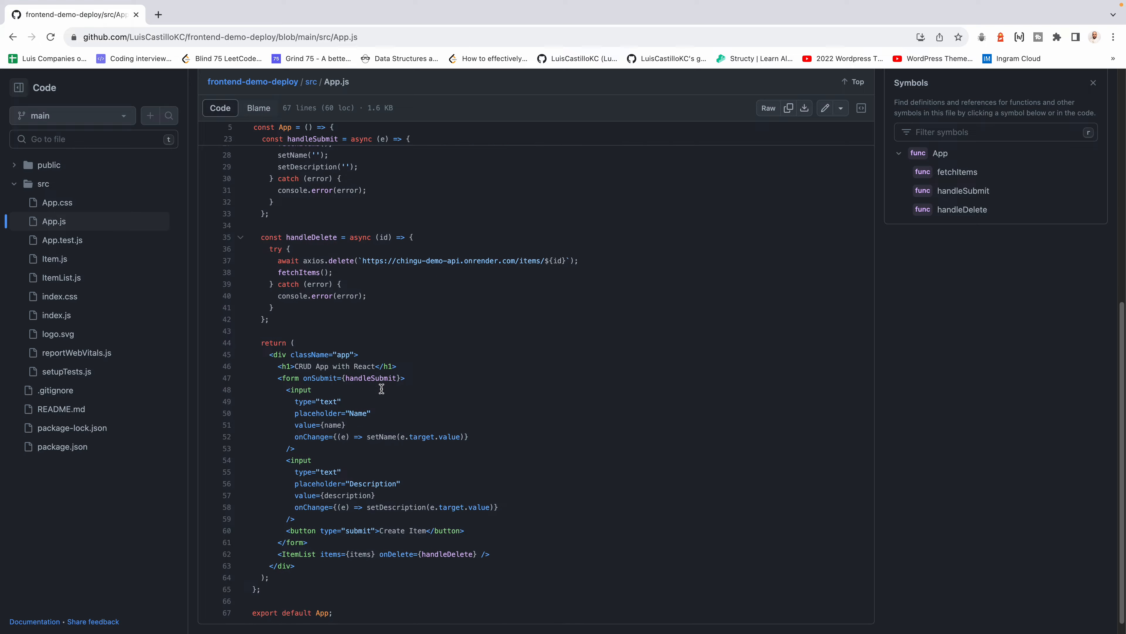
pyautogui.scroll(11, 380, 388)
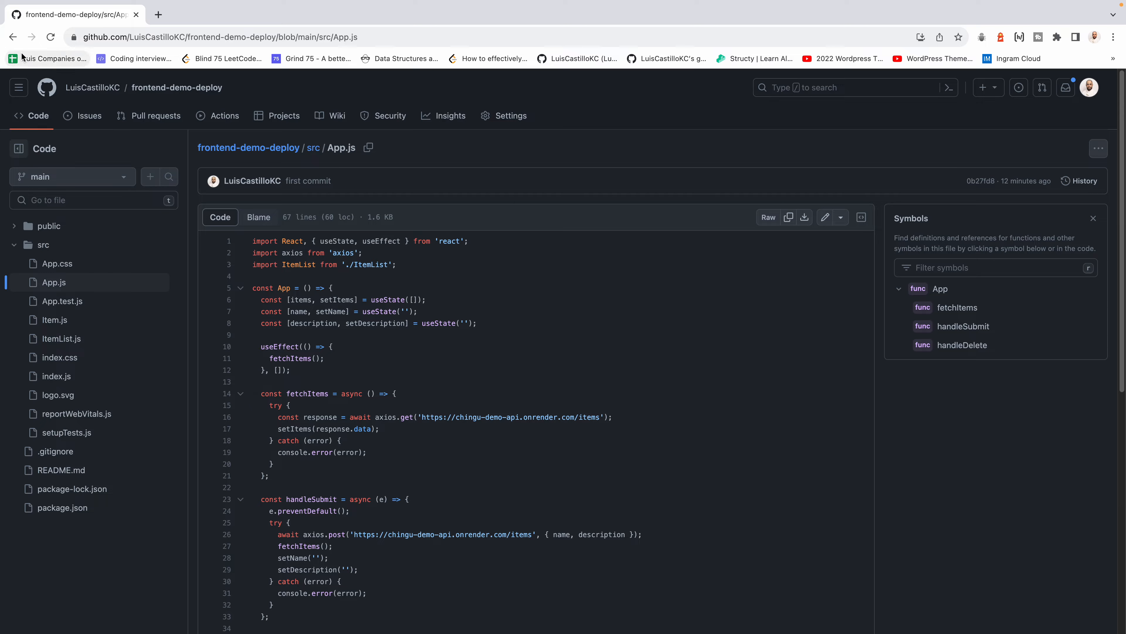
pyautogui.click(12, 36)
# Open netlify.com in a new browser tab
pyautogui.moveTo(44, 34)
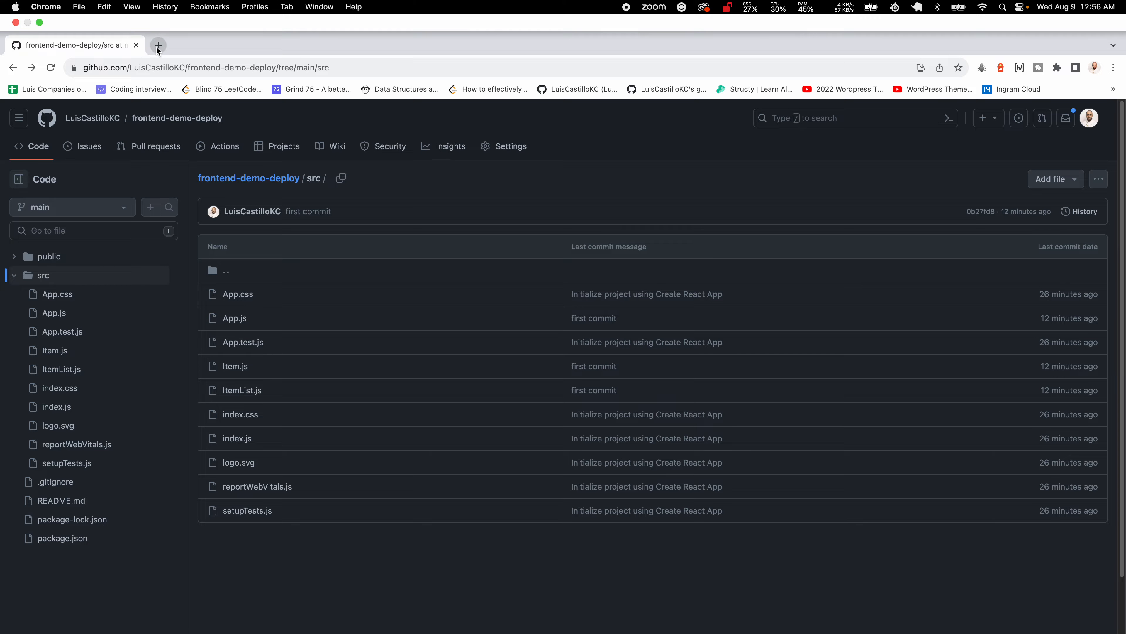
pyautogui.click(158, 46)
pyautogui.click(201, 67)
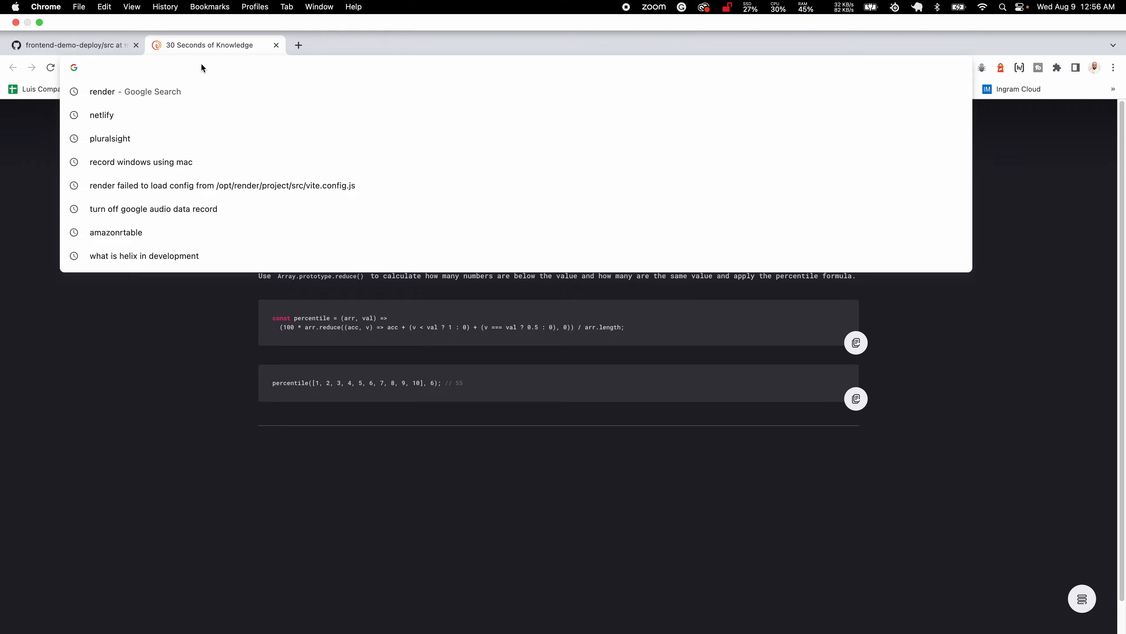
pyautogui.write('net')
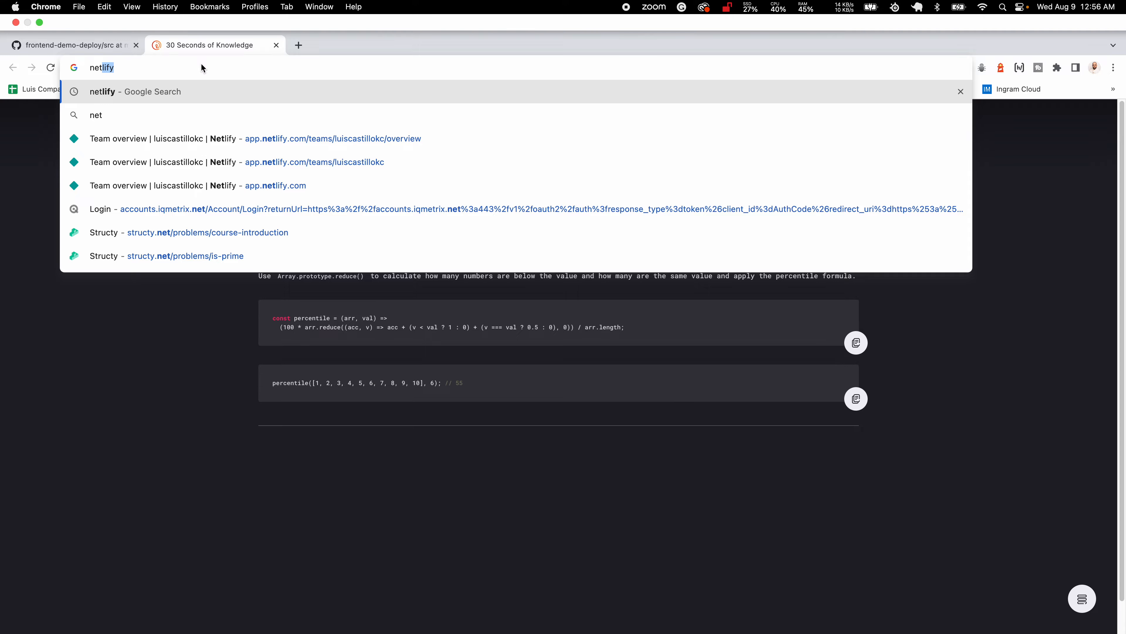
pyautogui.write('lify.com')
pyautogui.press('Return')
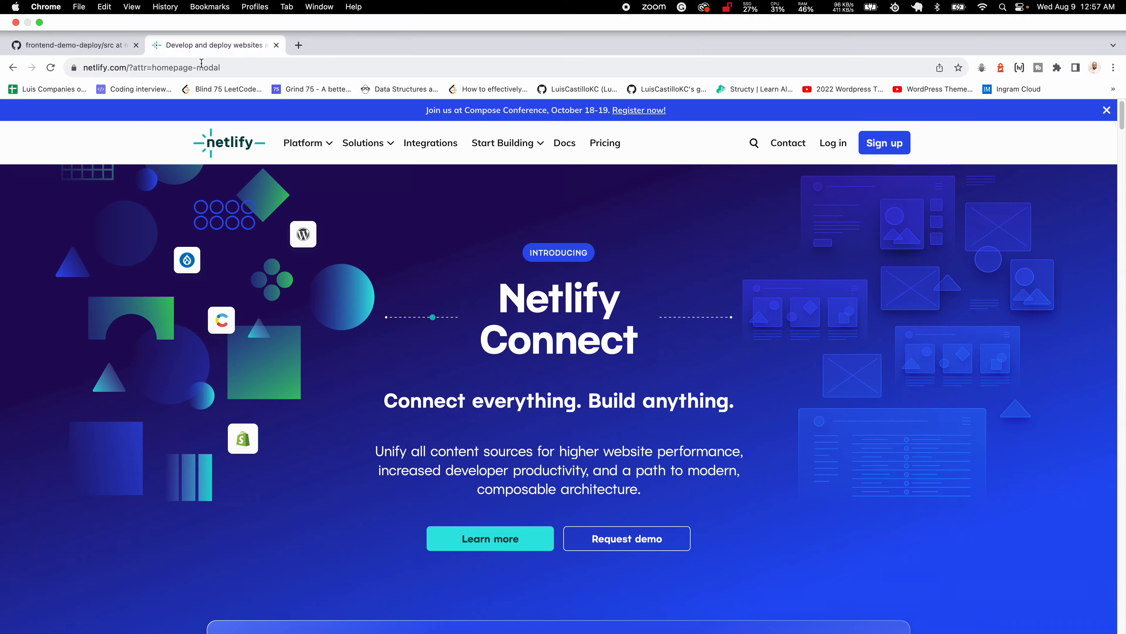
# Go to google.com, search for "netlify", and open Netlify's homepage from the results
pyautogui.click(219, 66)
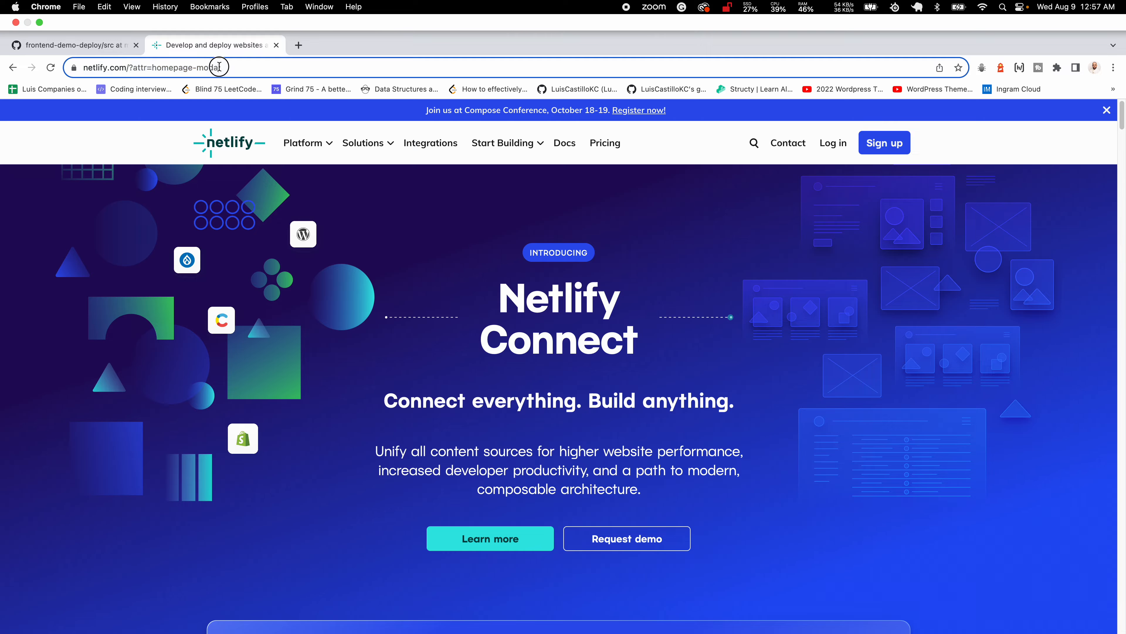
pyautogui.write('goo')
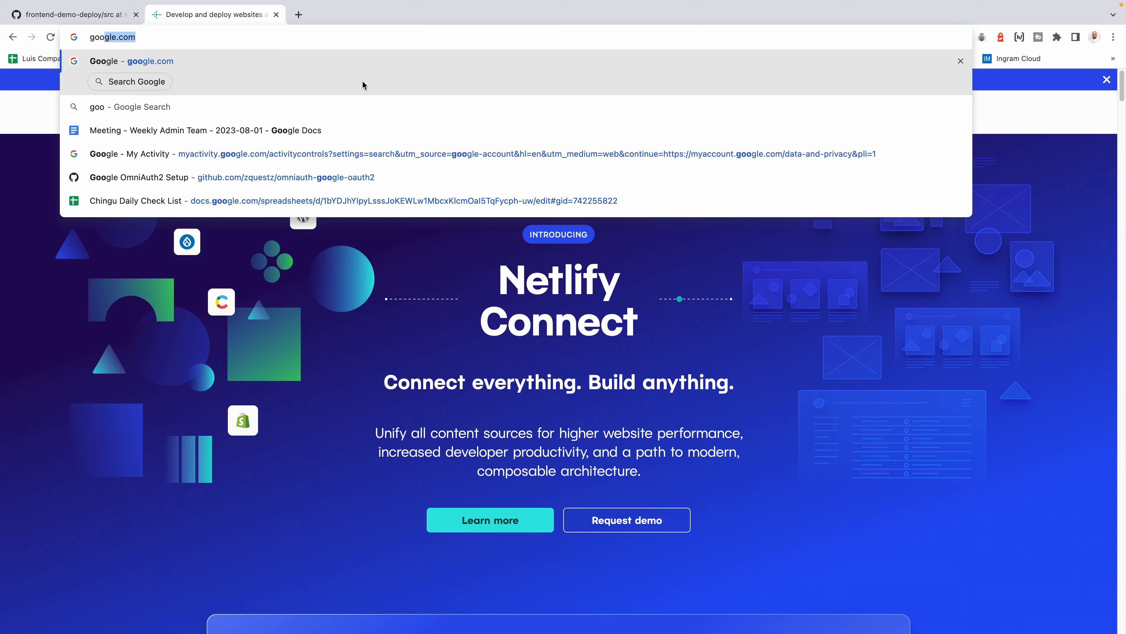
pyautogui.write('gle.com')
pyautogui.press('Return')
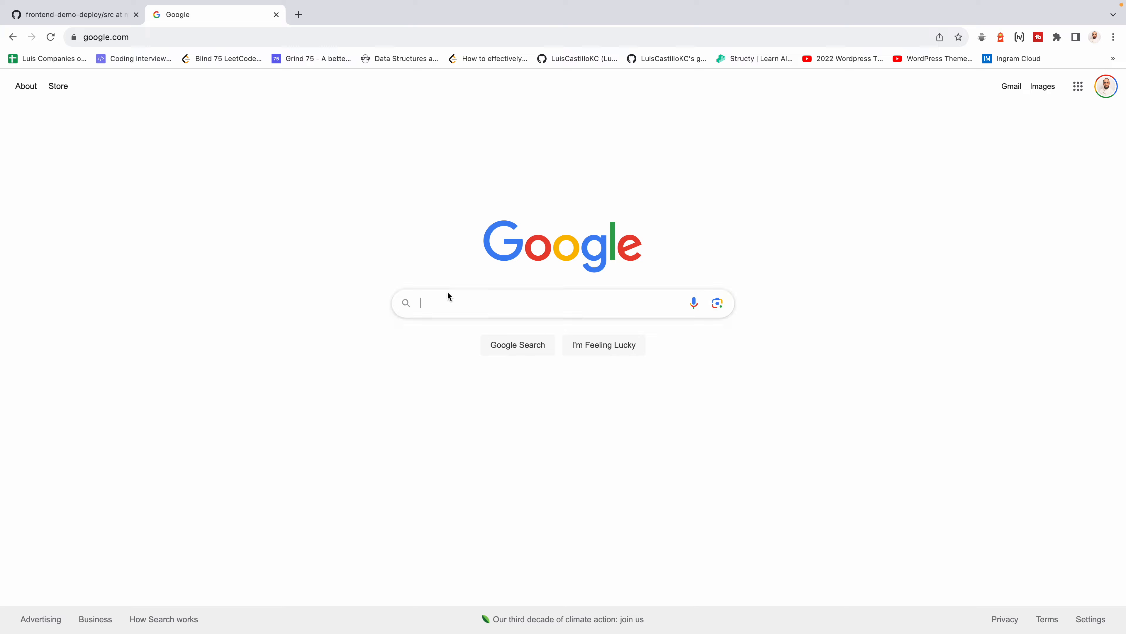
pyautogui.click(471, 303)
pyautogui.write('netlify')
pyautogui.press('Return')
pyautogui.click(247, 218)
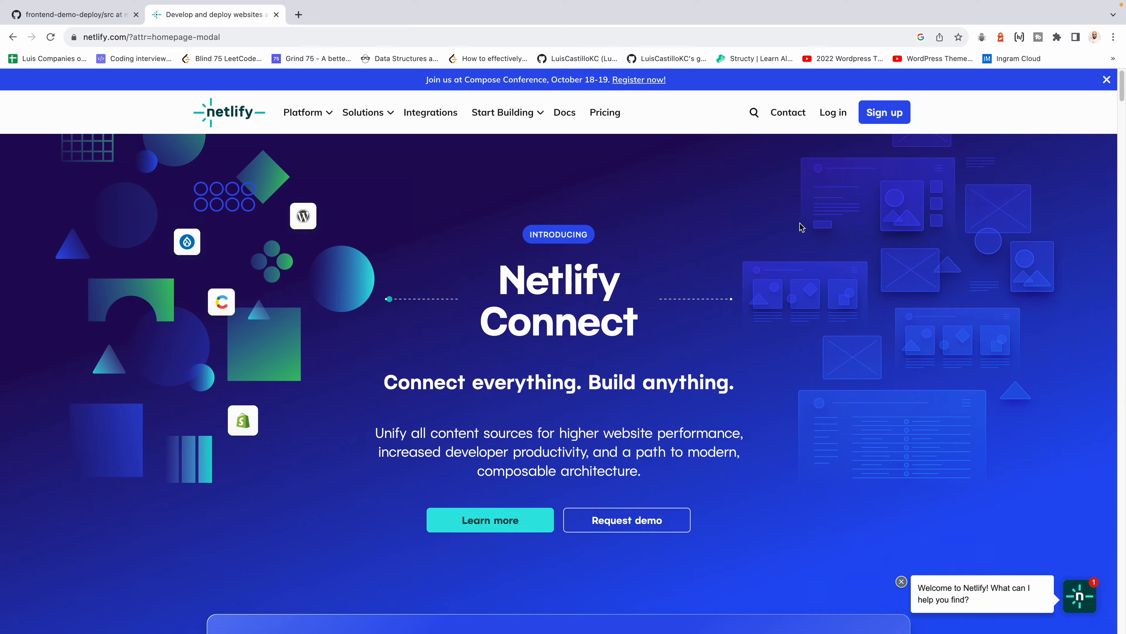
# Log in to Netlify and start adding a new site by importing an existing project, with GitHub as the Git provider
pyautogui.click(831, 119)
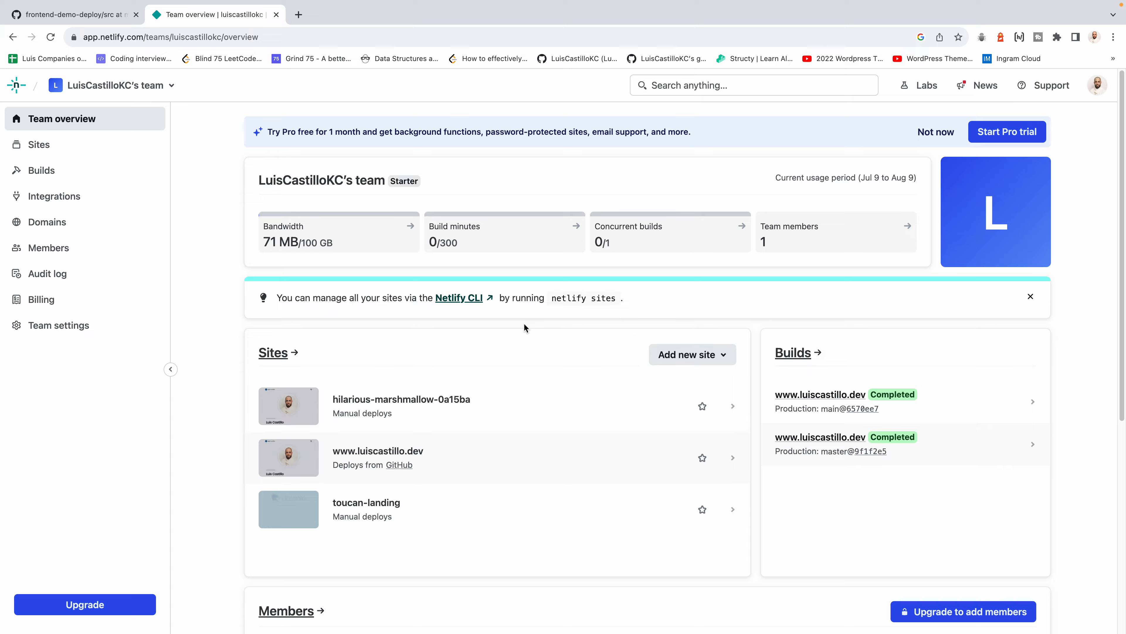
pyautogui.scroll(-3, 572, 332)
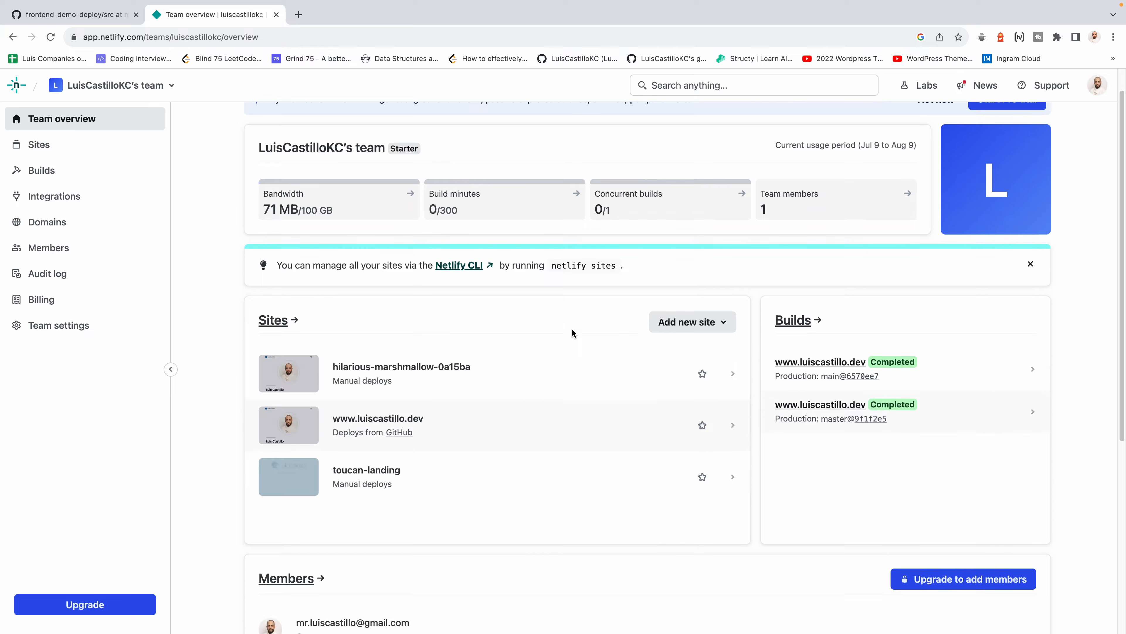
pyautogui.scroll(2, 572, 333)
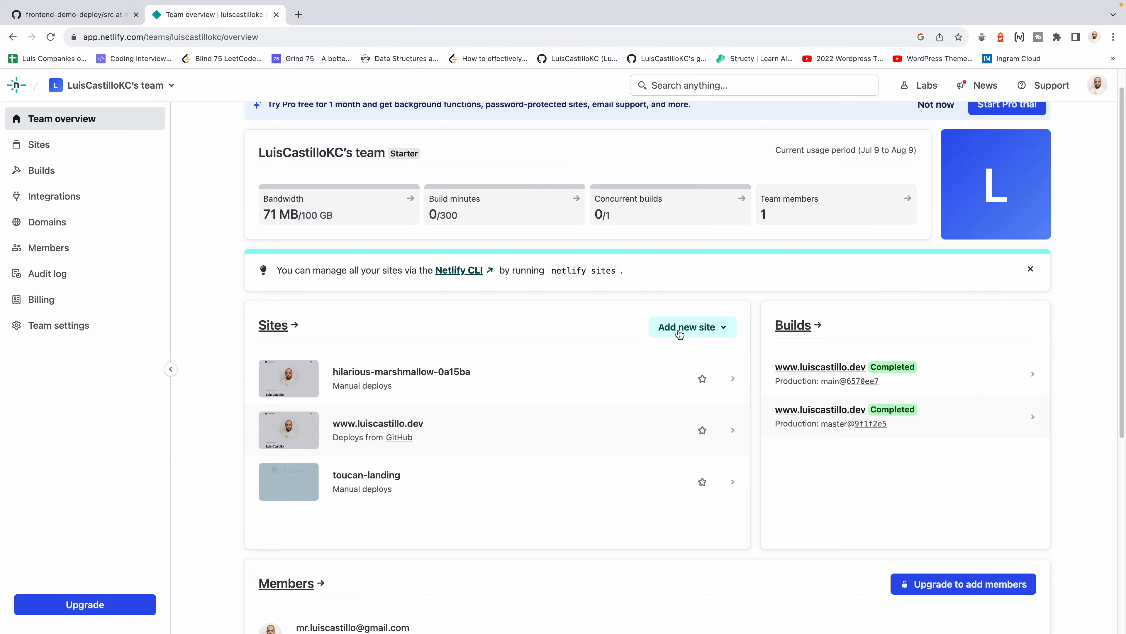
pyautogui.click(702, 331)
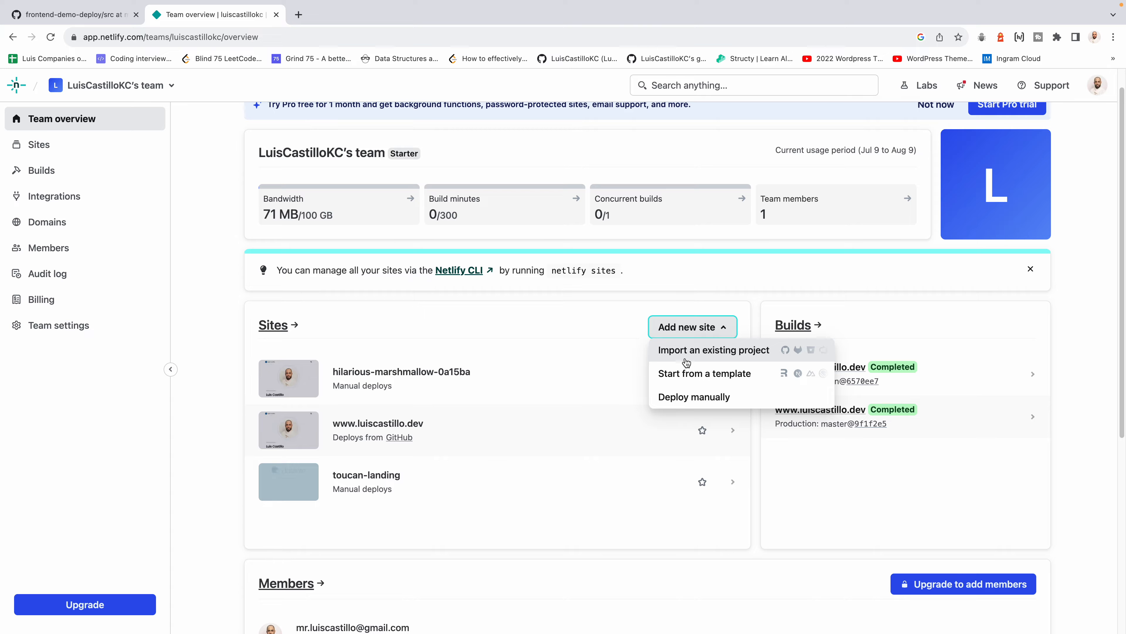
pyautogui.click(735, 353)
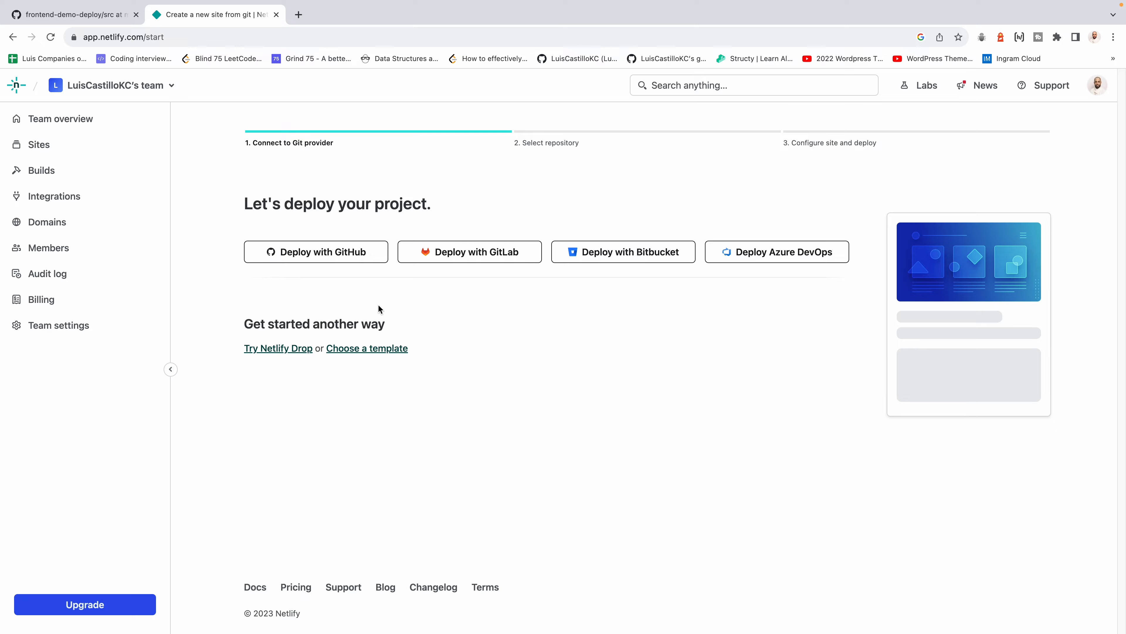
pyautogui.click(340, 258)
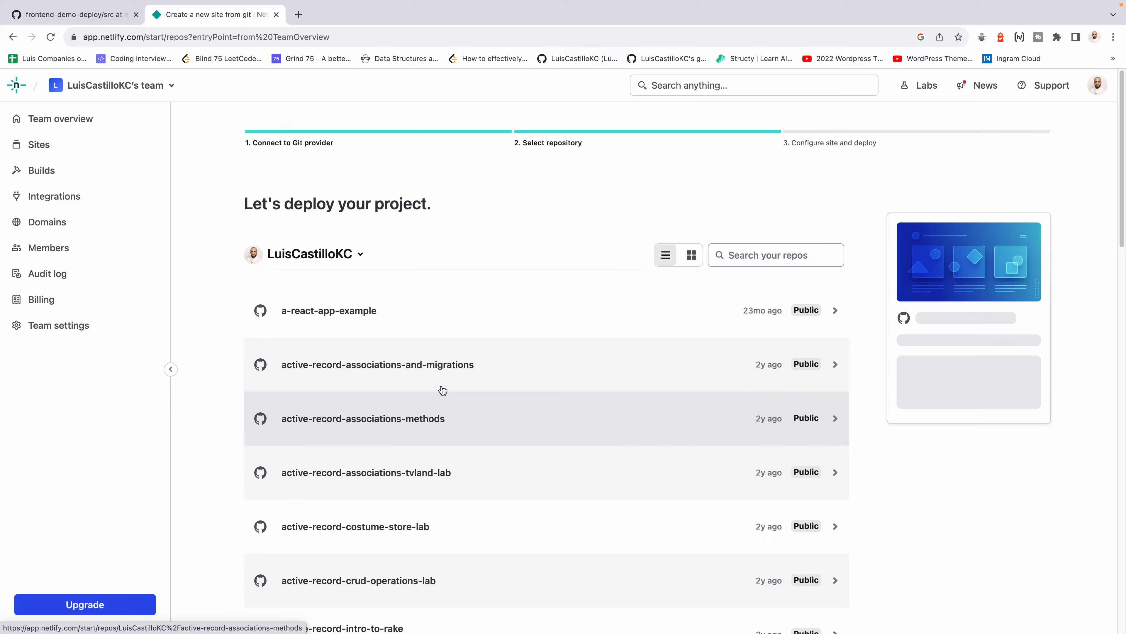
# Search the repositories for "frontend" and select frontend-demo-deploy as the project to deploy
pyautogui.scroll(-3, 441, 393)
pyautogui.scroll(1, 443, 397)
pyautogui.scroll(2, 448, 397)
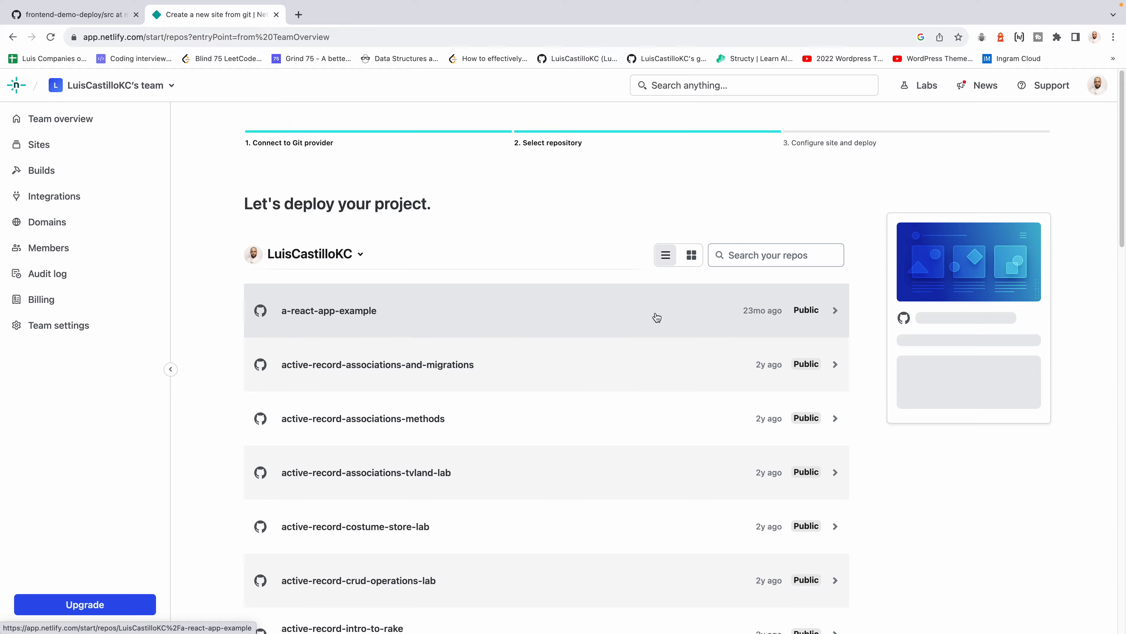
pyautogui.click(769, 257)
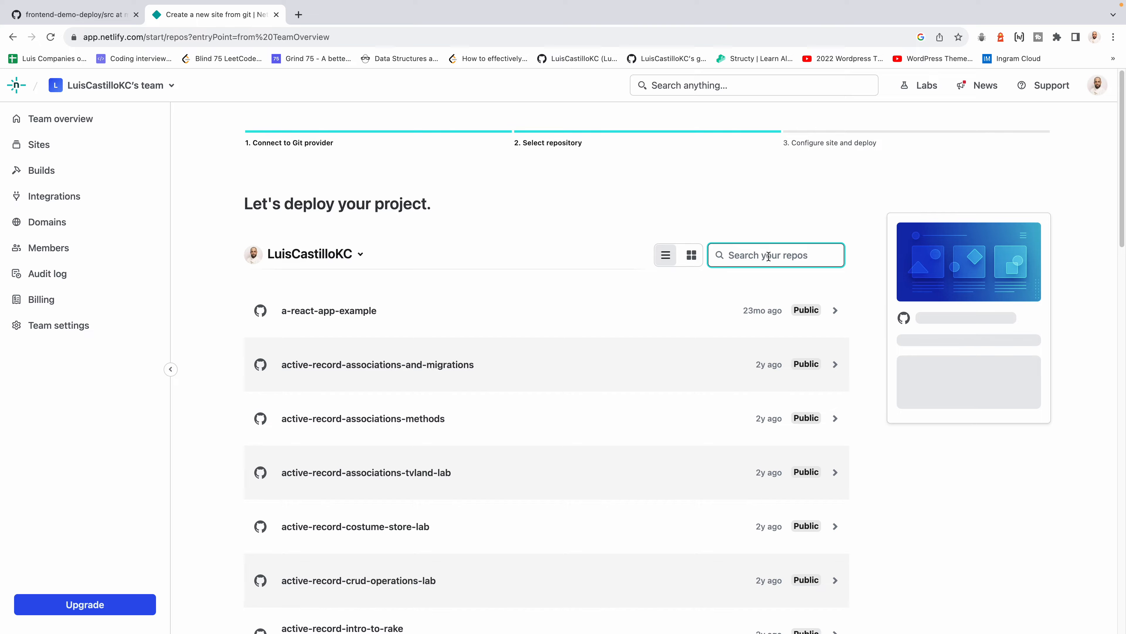
pyautogui.write('frontend')
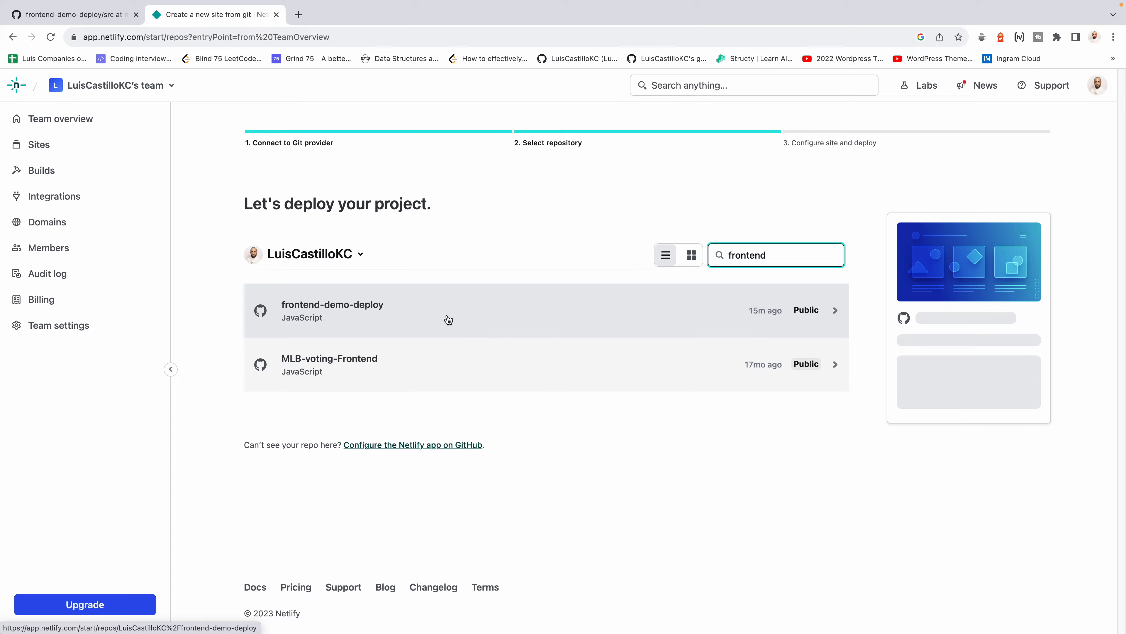
pyautogui.click(531, 317)
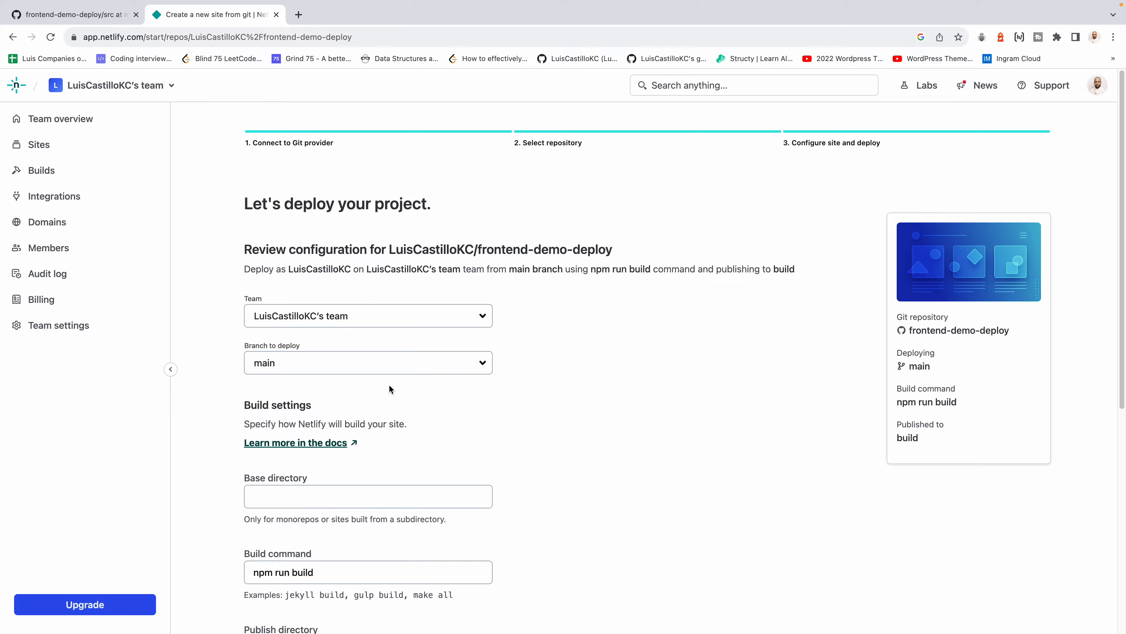
# Check the main page of the frontend-demo-deploy repository on GitHub for its branches and return to the Netlify deploy configuration
pyautogui.click(98, 16)
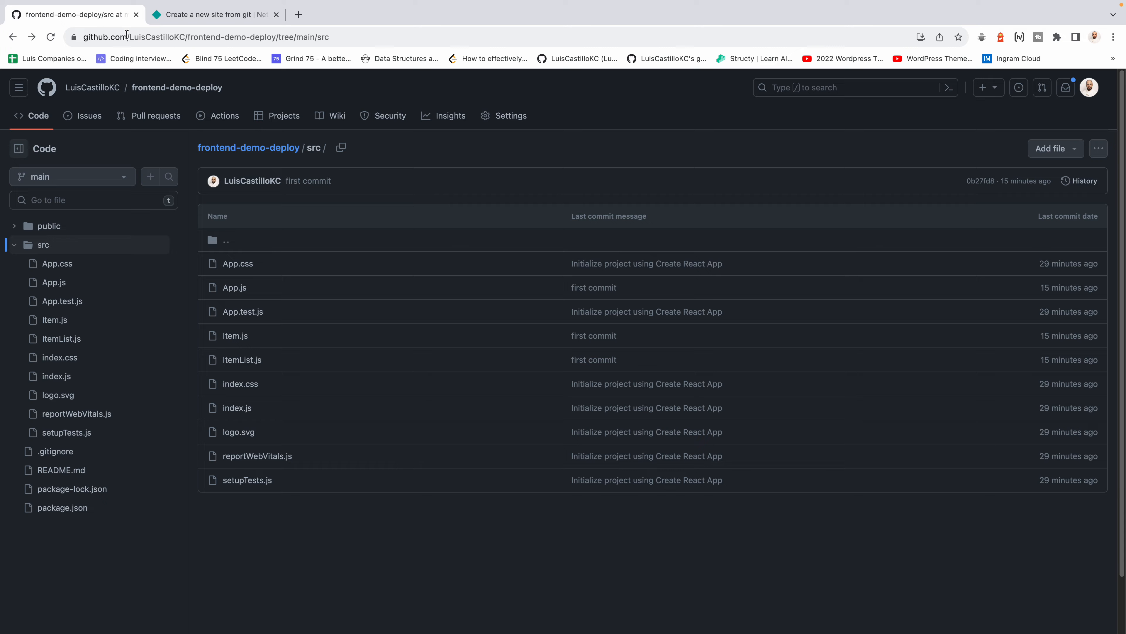
pyautogui.click(12, 37)
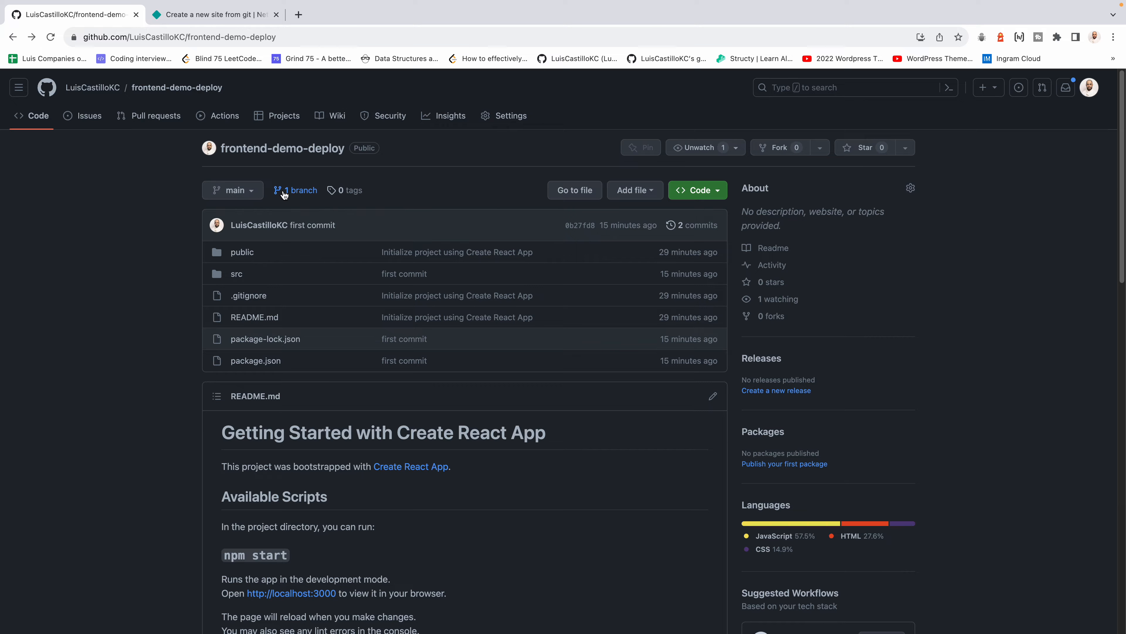
pyautogui.click(239, 20)
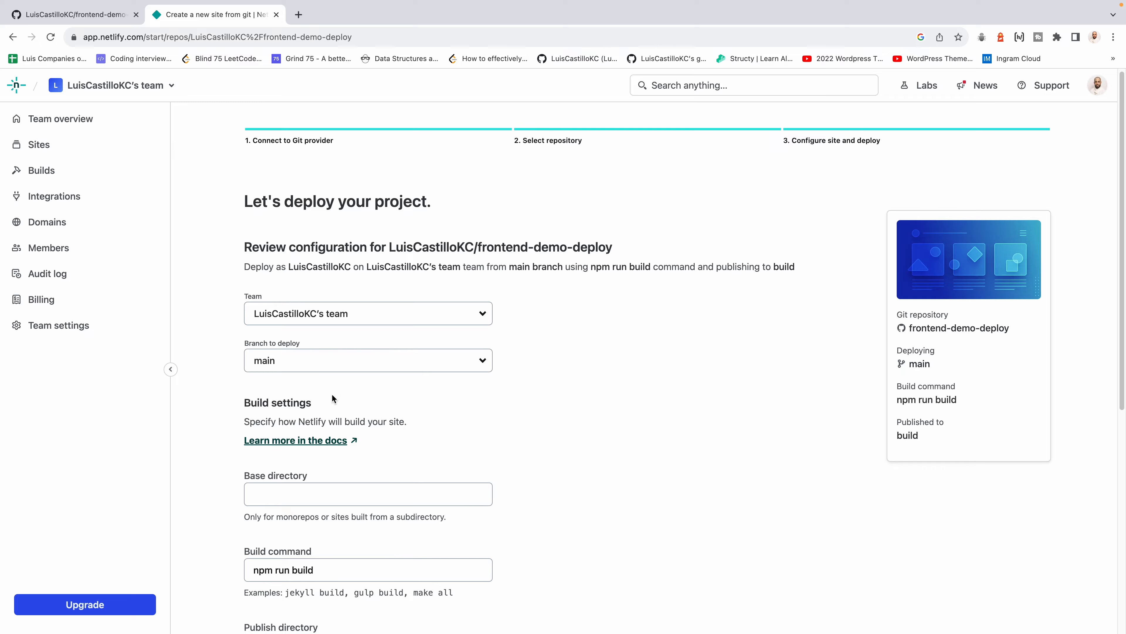
# Review the deploy configuration, including the branch, base directory, build command and publish directory
pyautogui.scroll(-1, 340, 395)
pyautogui.scroll(-5, 426, 375)
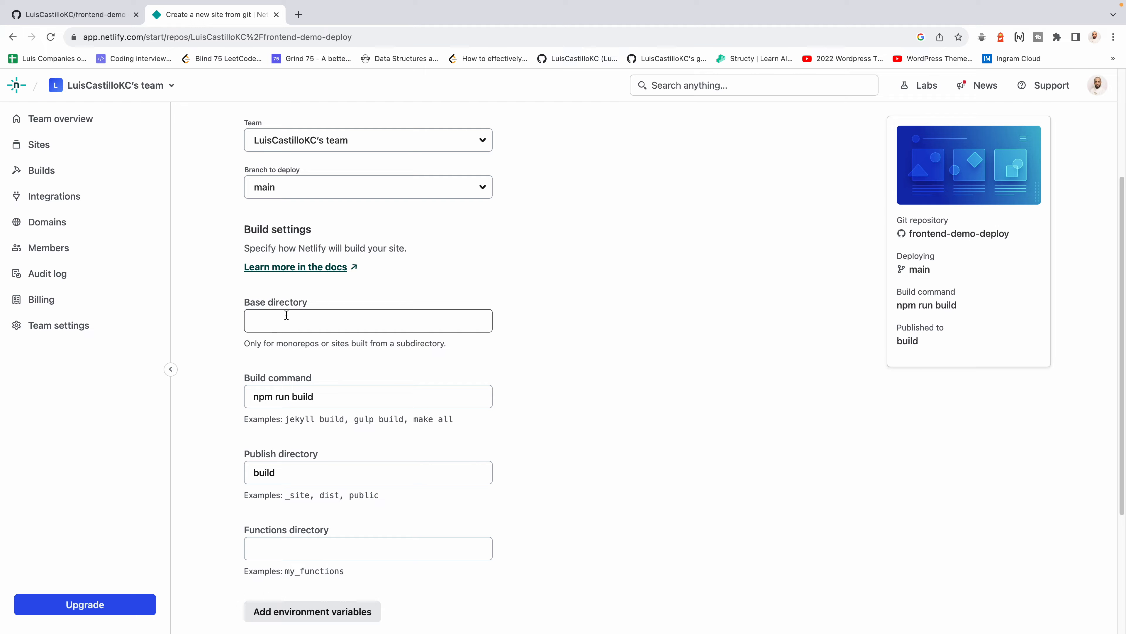
pyautogui.click(362, 321)
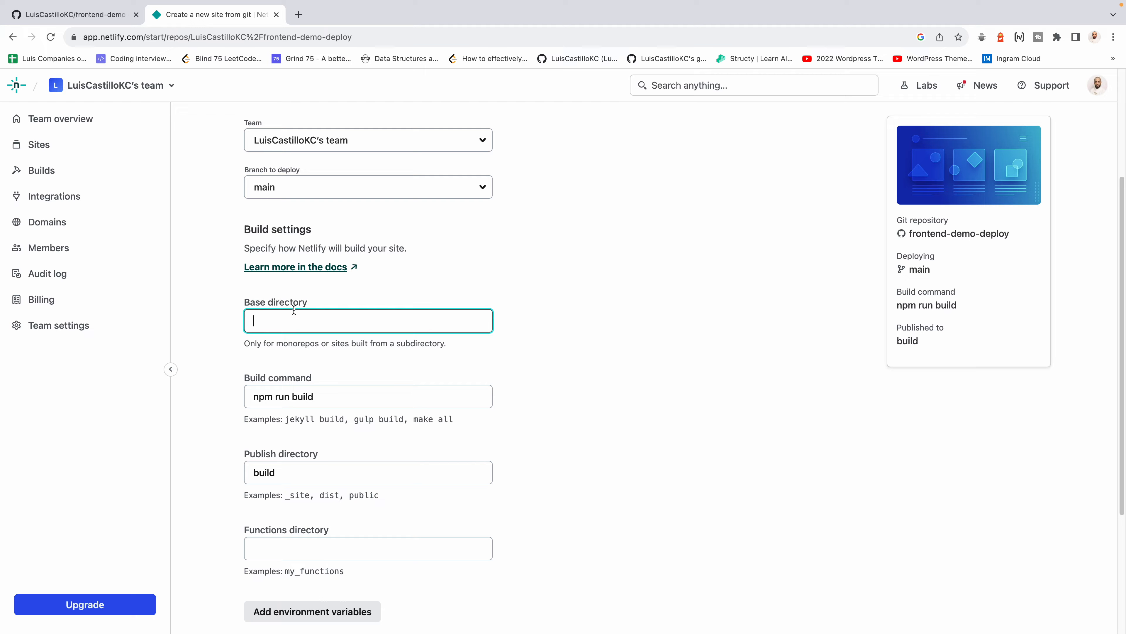
pyautogui.scroll(-1, 290, 351)
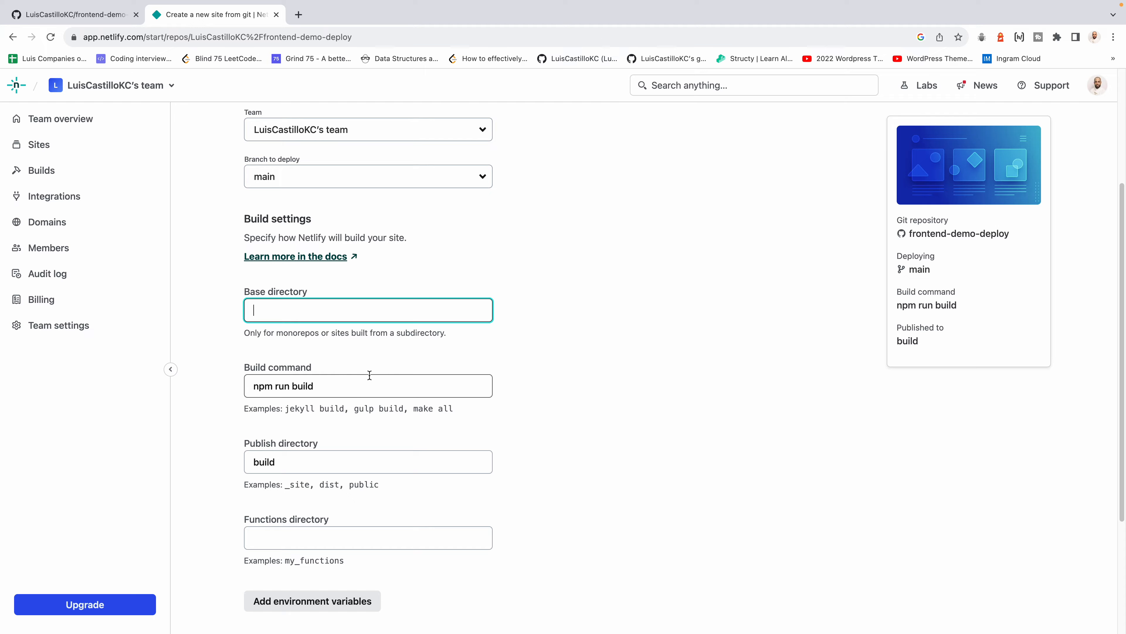
pyautogui.scroll(-1, 270, 382)
pyautogui.scroll(-1, 271, 382)
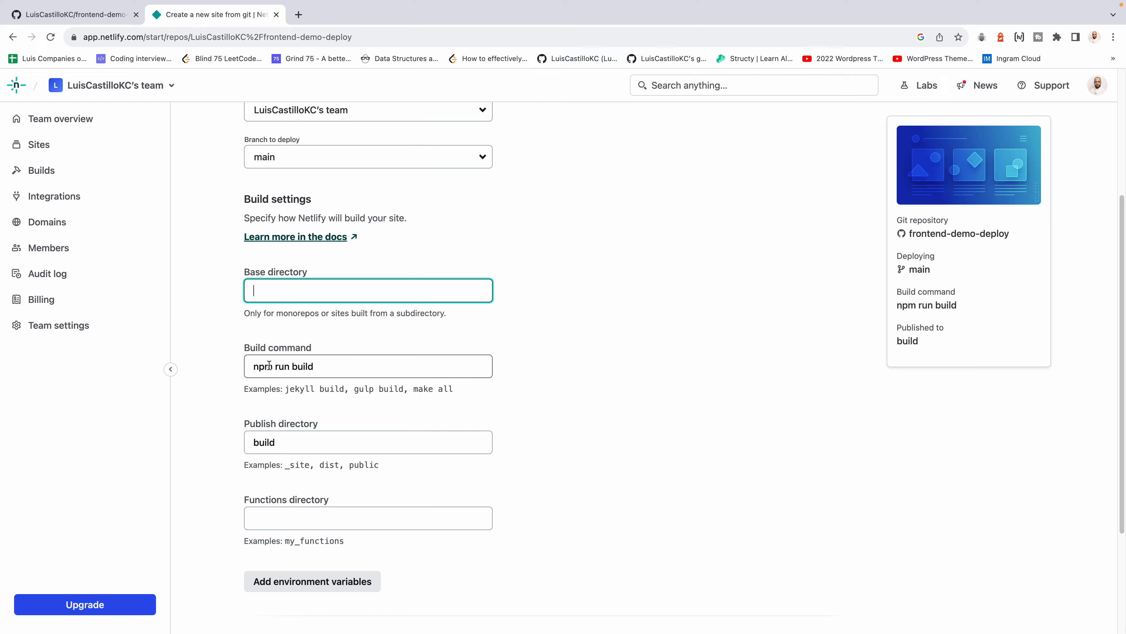
pyautogui.scroll(-2, 278, 433)
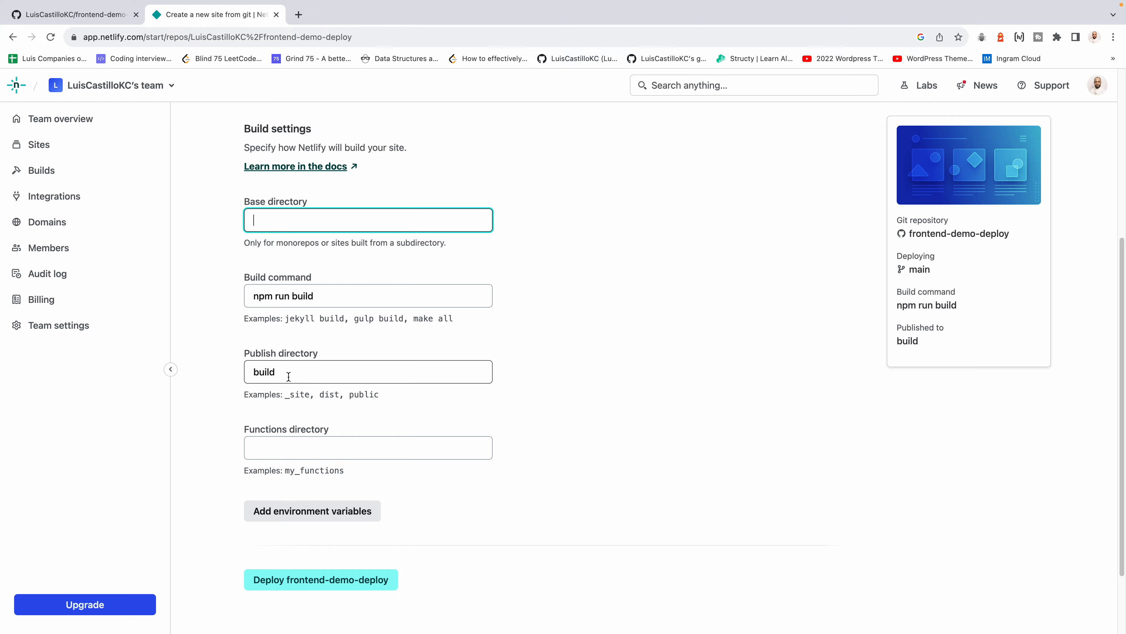
pyautogui.scroll(-1, 288, 376)
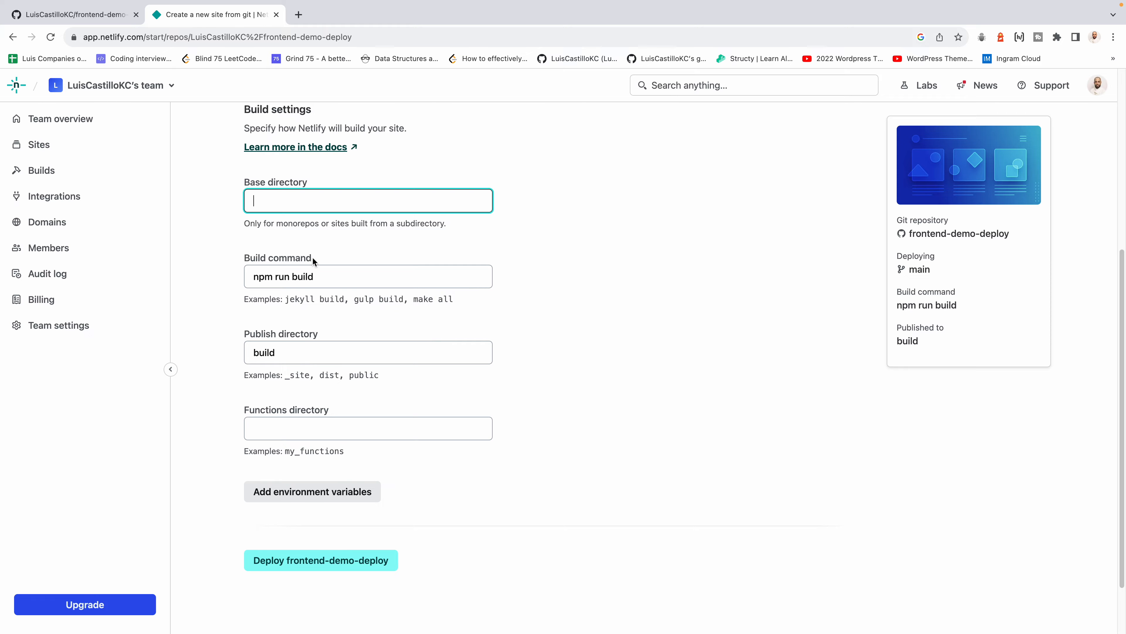
pyautogui.scroll(2, 312, 266)
pyautogui.scroll(5, 313, 297)
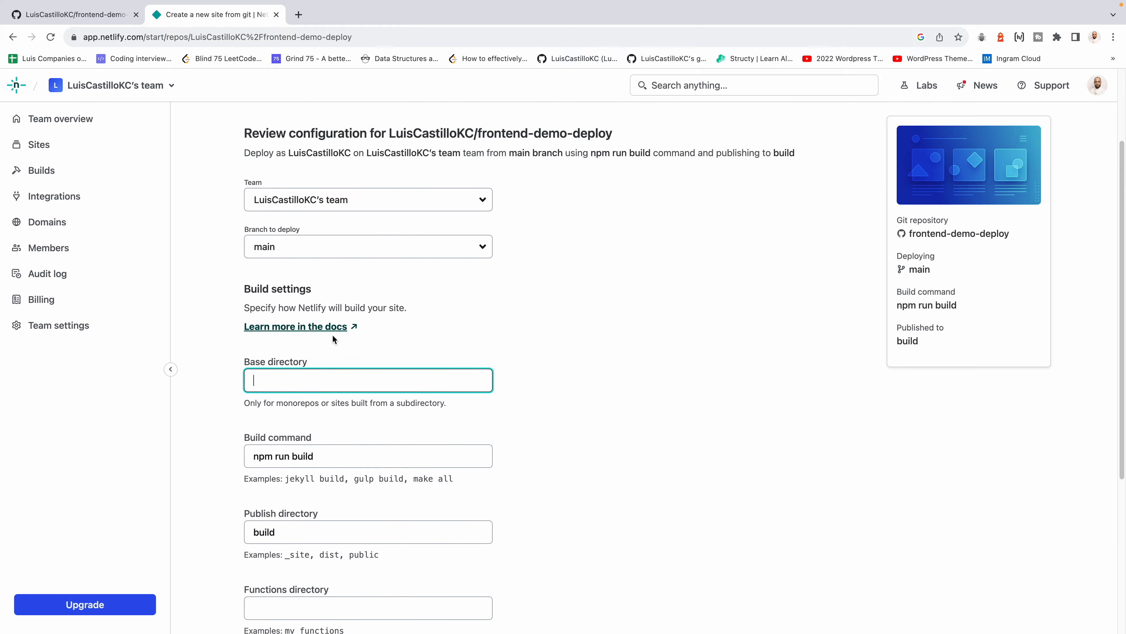
# Deploy frontend-demo-deploy from the main branch with build command npm run build and publish directory build
pyautogui.scroll(-8, 337, 332)
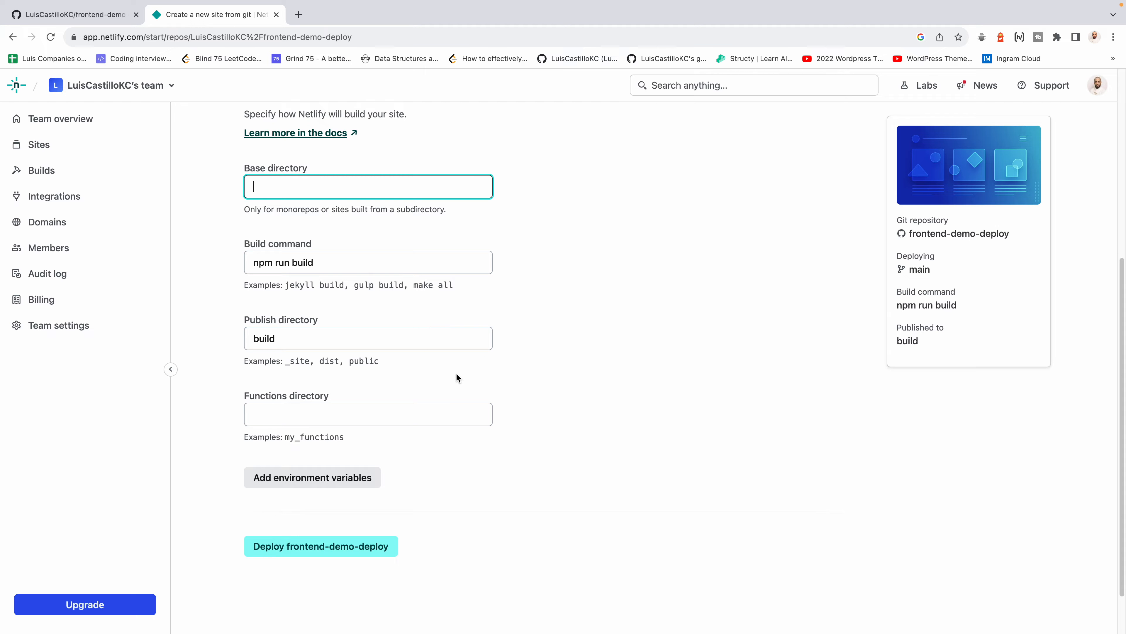
pyautogui.scroll(-1, 326, 360)
pyautogui.scroll(-2, 326, 360)
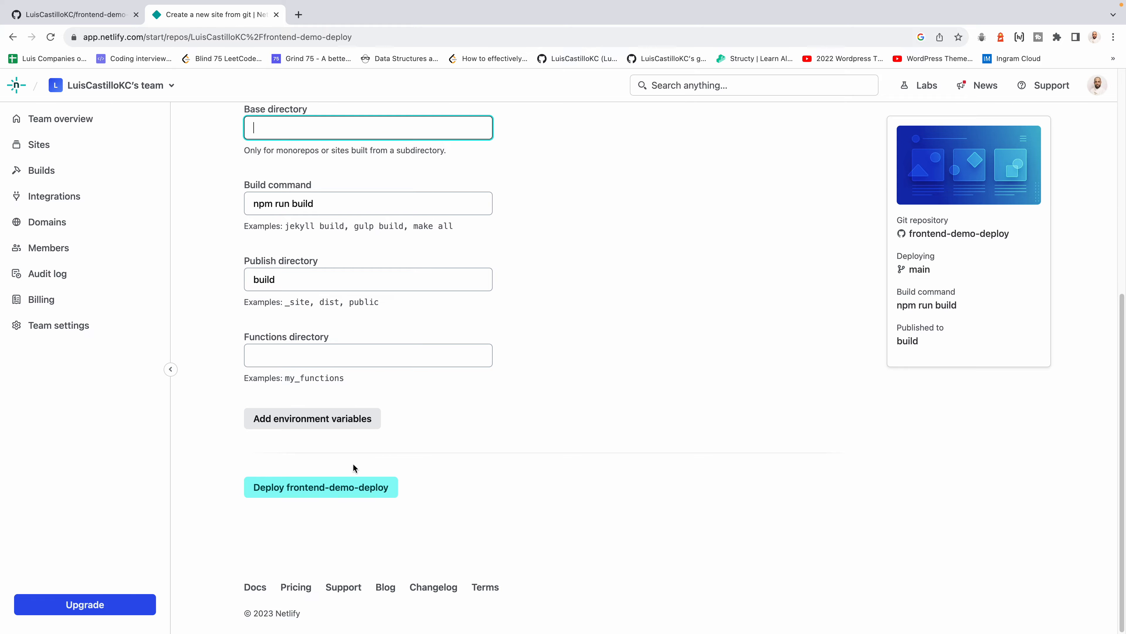
pyautogui.click(311, 489)
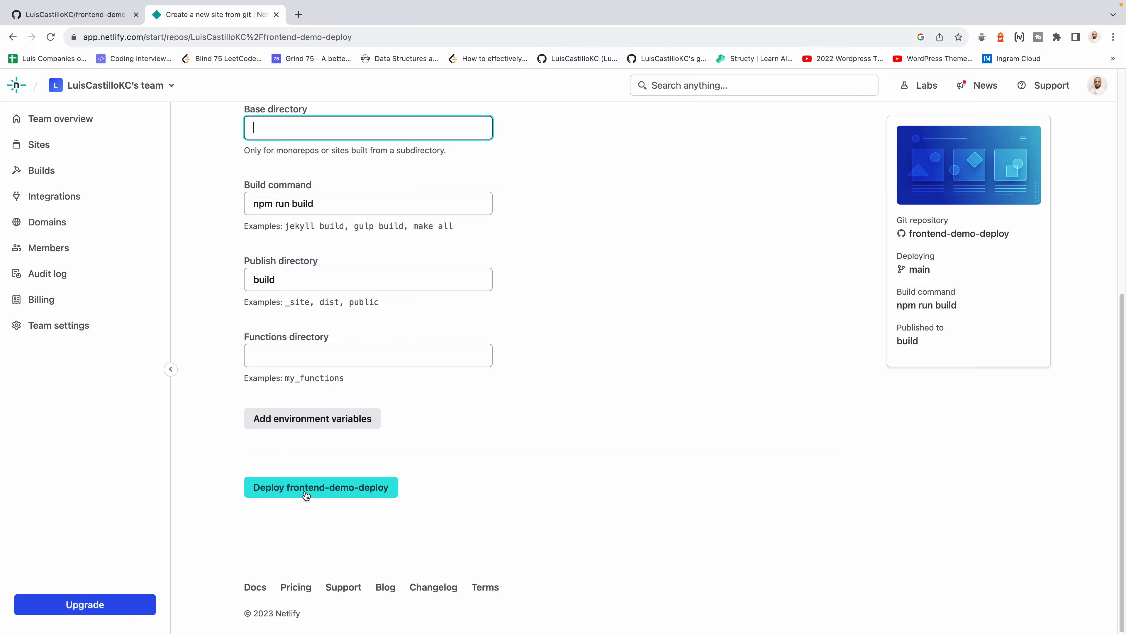
pyautogui.click(313, 489)
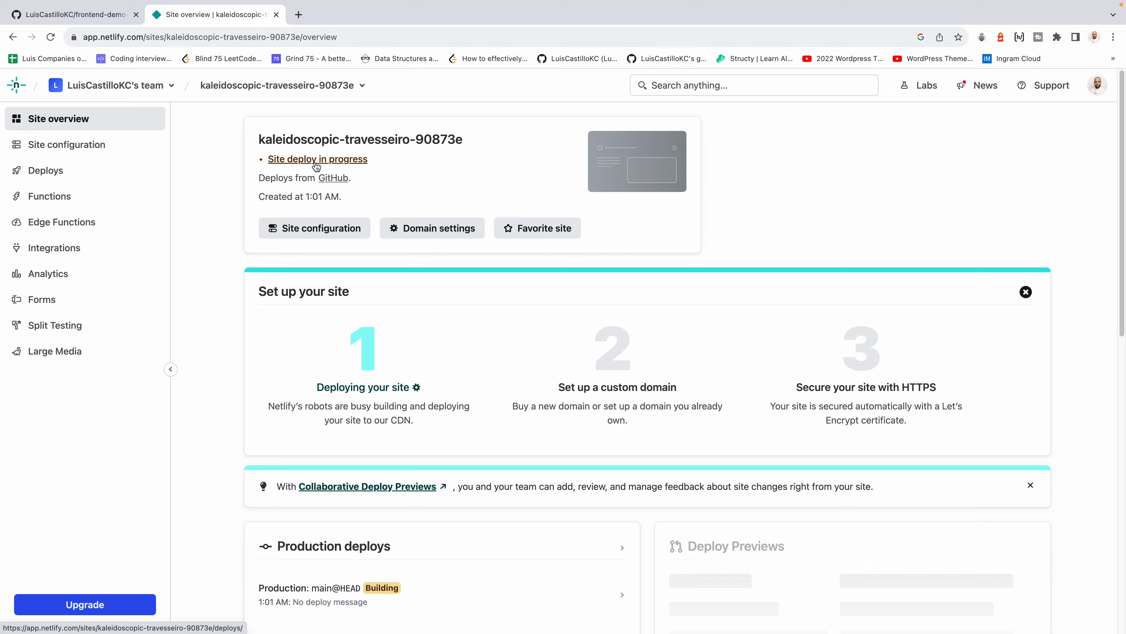
# Open the details of the production deploy being built and follow its deploy log
pyautogui.scroll(-3, 412, 384)
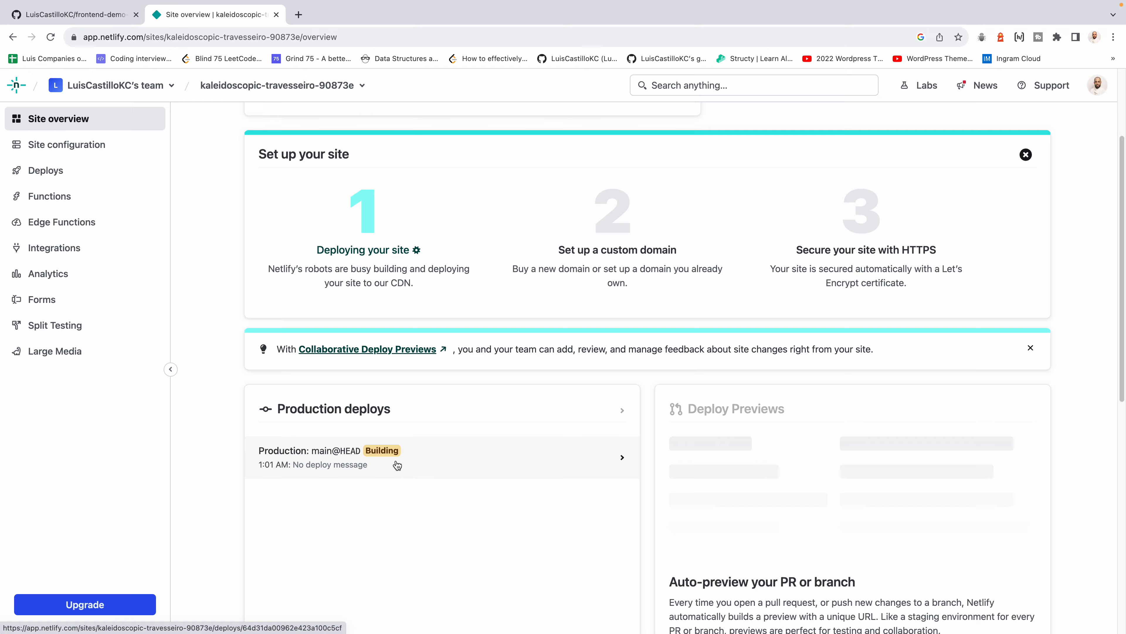
pyautogui.click(389, 449)
pyautogui.scroll(-4, 515, 300)
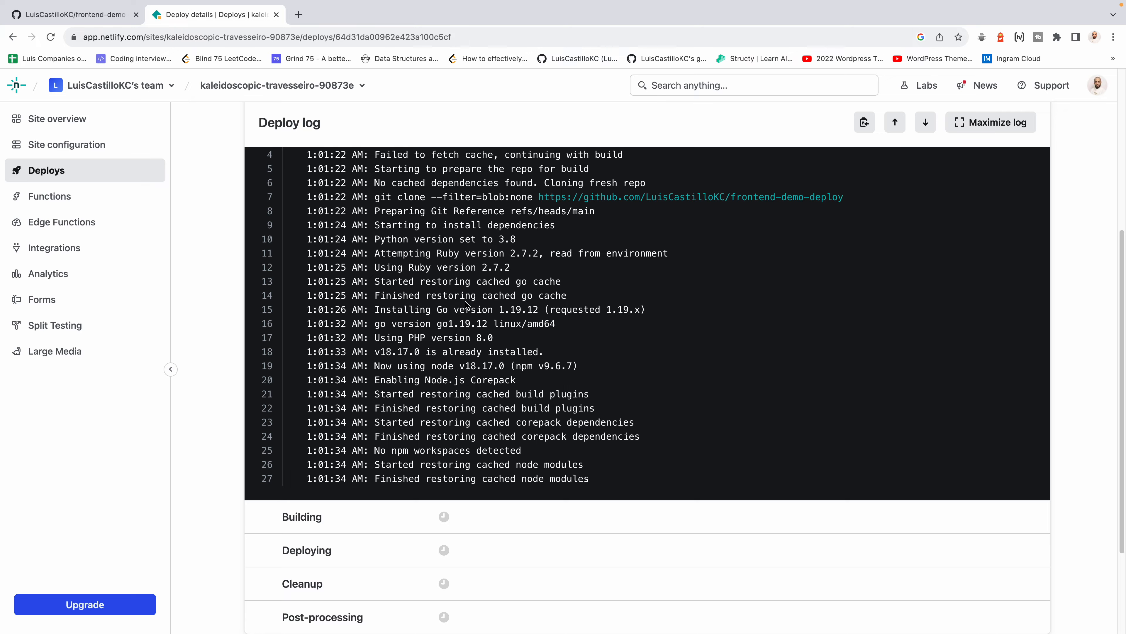
pyautogui.scroll(6, 466, 306)
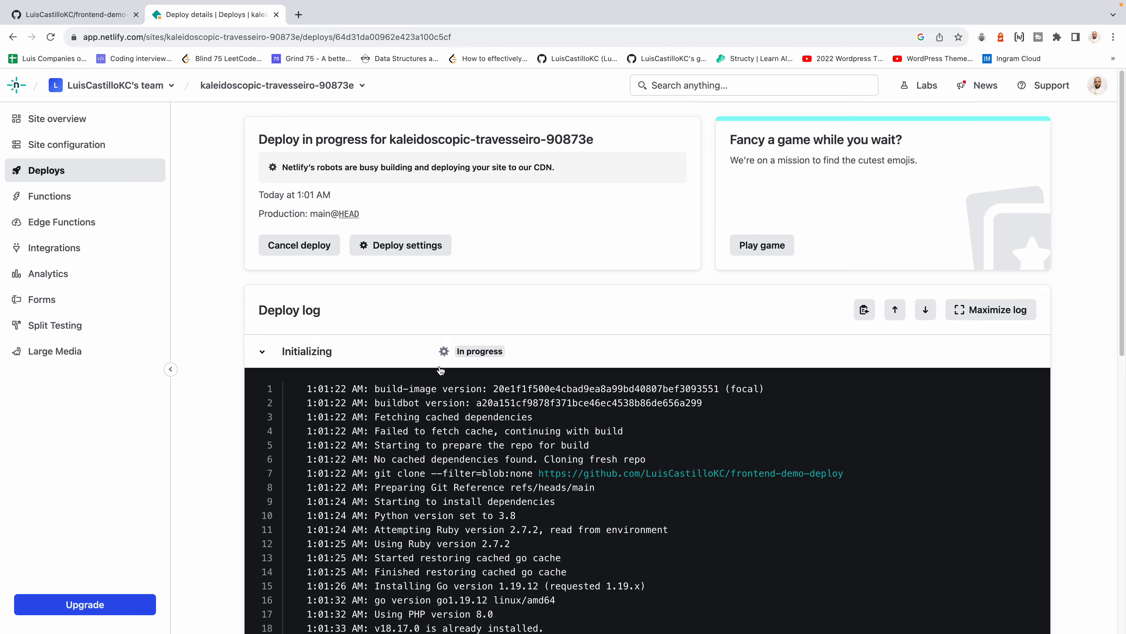
pyautogui.scroll(-2, 410, 307)
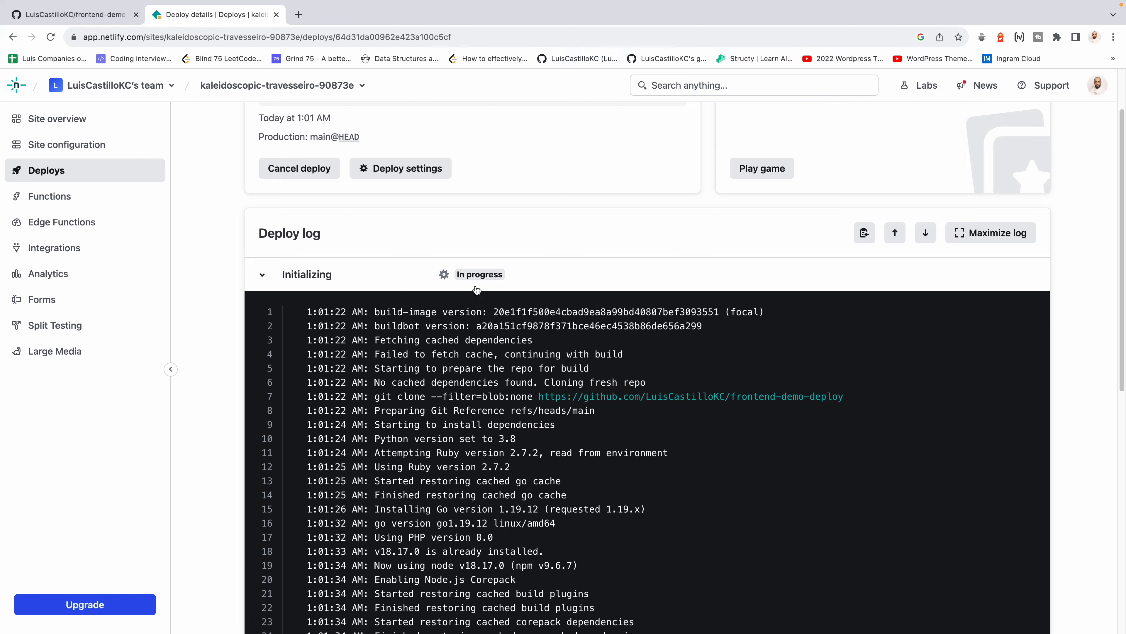
pyautogui.scroll(-3, 410, 307)
pyautogui.scroll(-1, 469, 375)
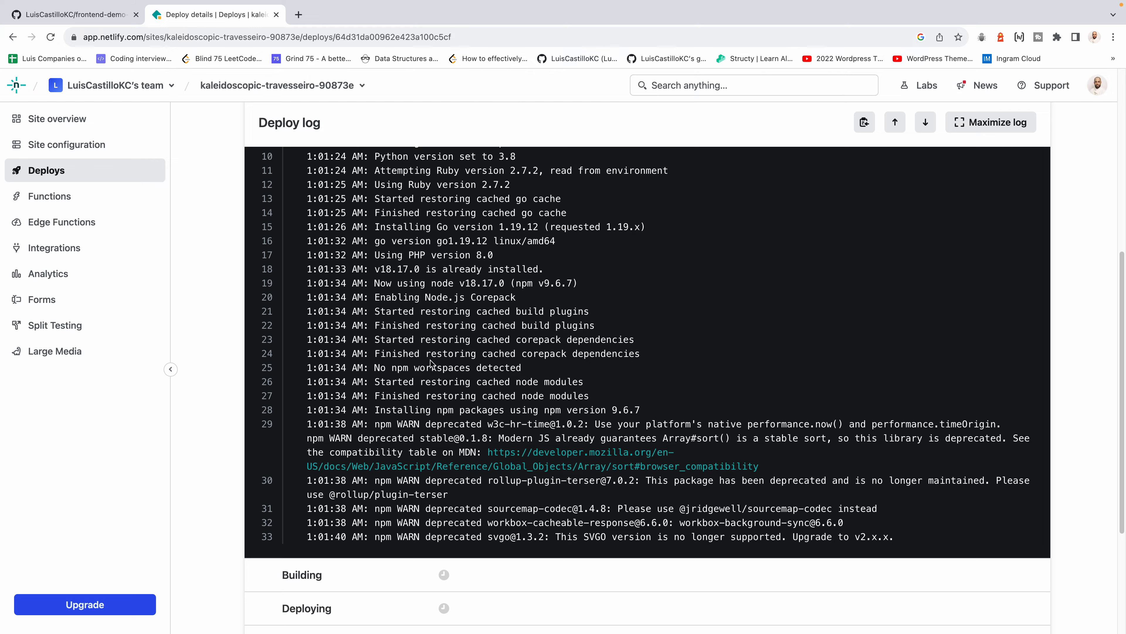
pyautogui.scroll(2, 430, 346)
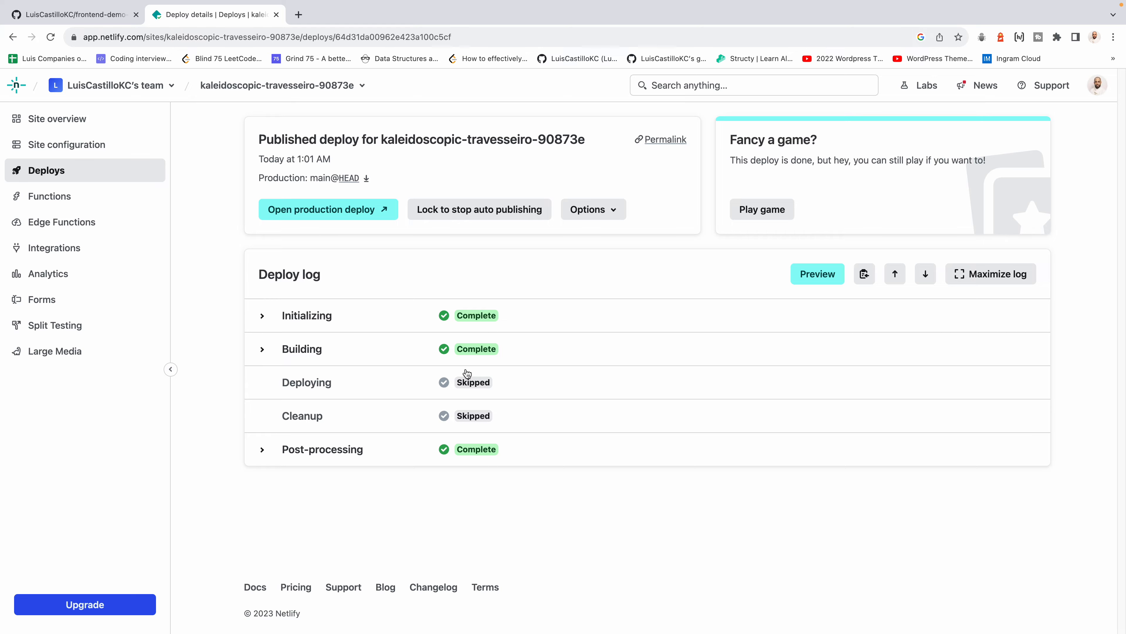
# Examine the deploy summary and the status of each deploy log stage, and open the preview of the published deploy
pyautogui.scroll(-8, 474, 328)
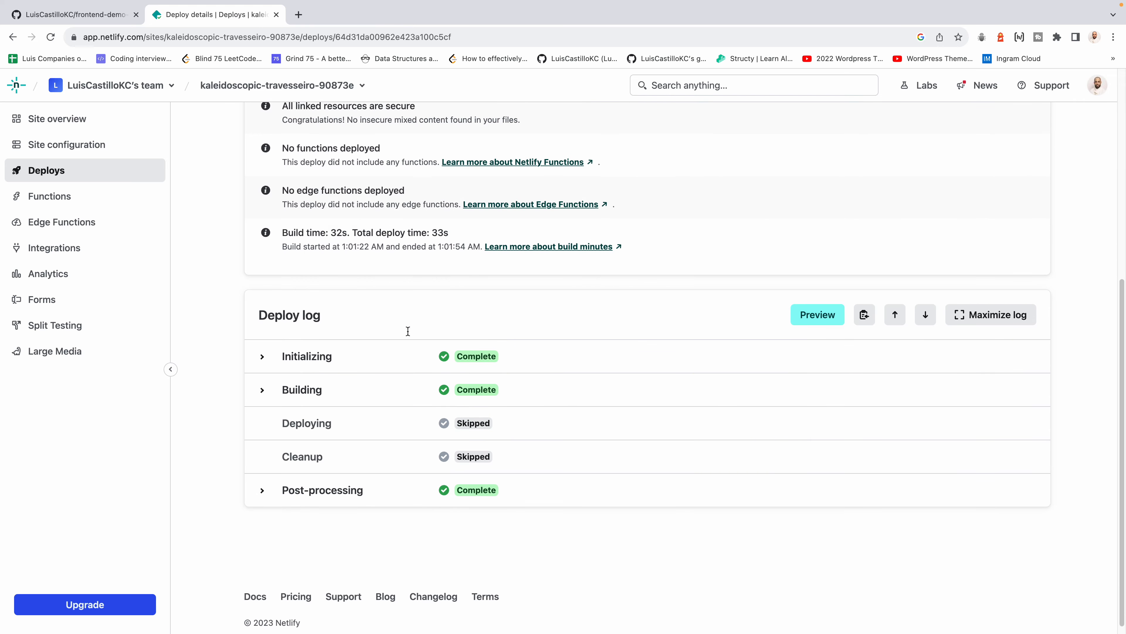
pyautogui.scroll(-1, 397, 329)
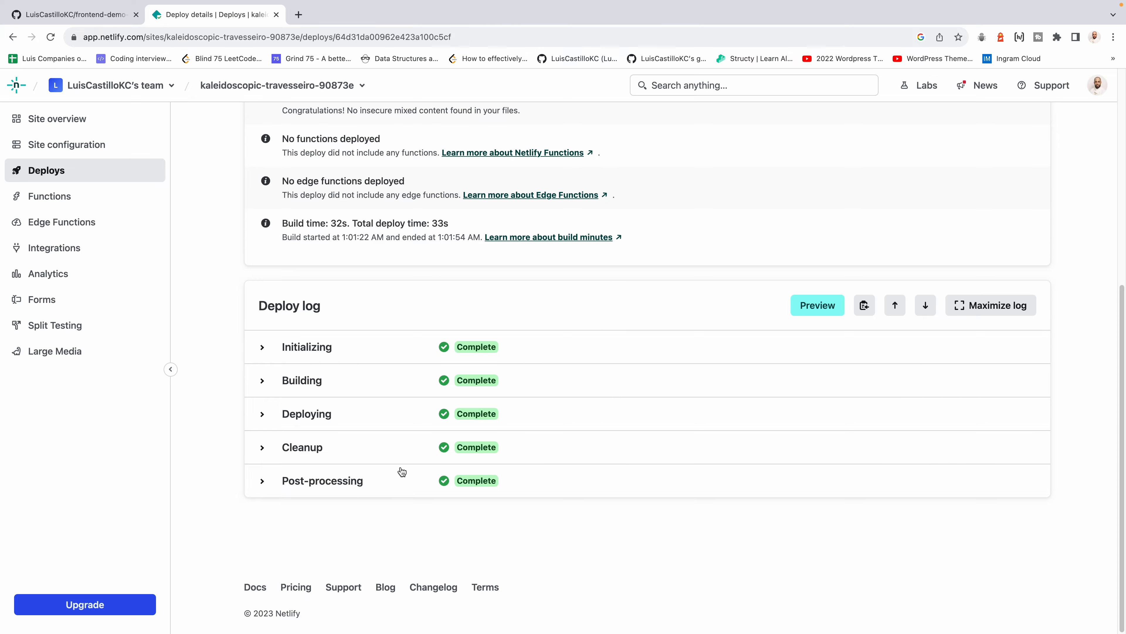
pyautogui.scroll(5, 401, 471)
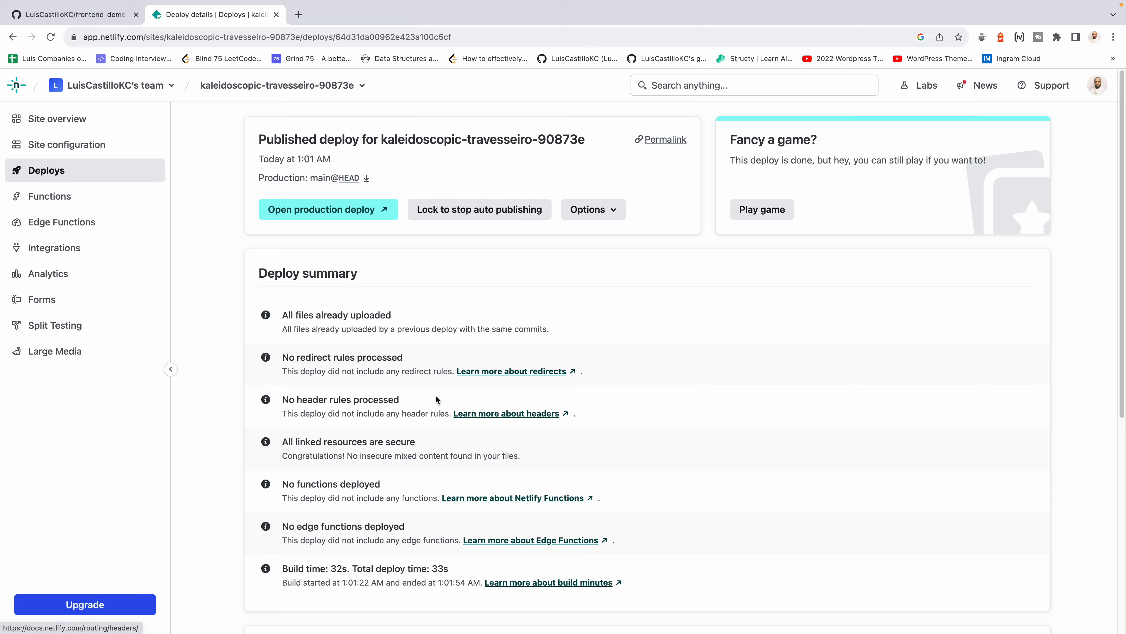
pyautogui.scroll(-5, 645, 403)
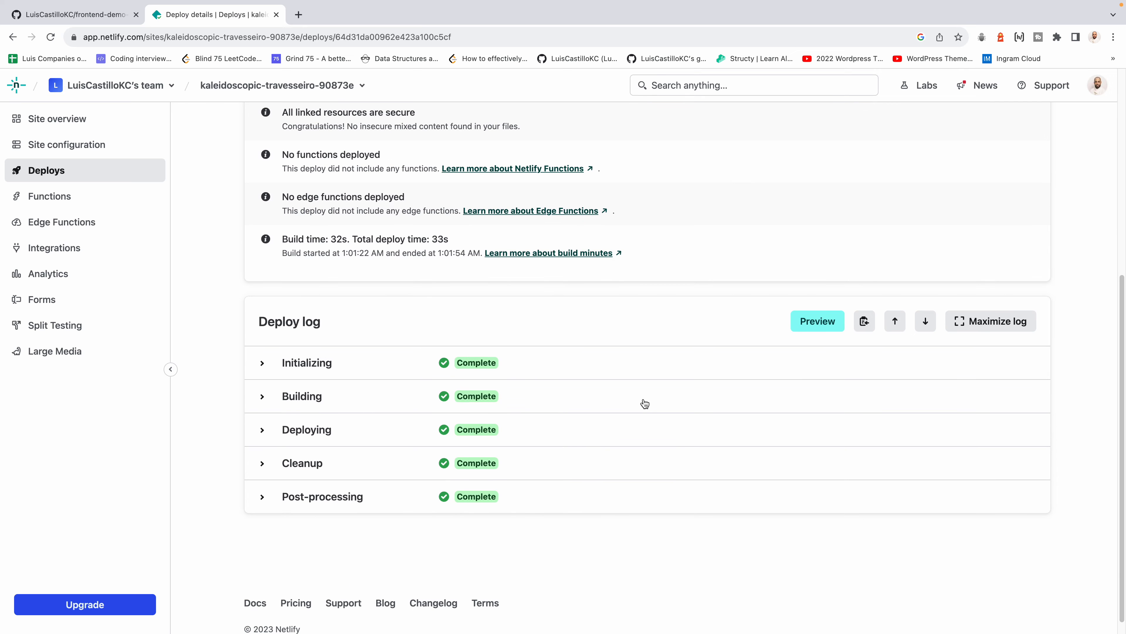
pyautogui.scroll(5, 586, 395)
pyautogui.scroll(-2, 725, 385)
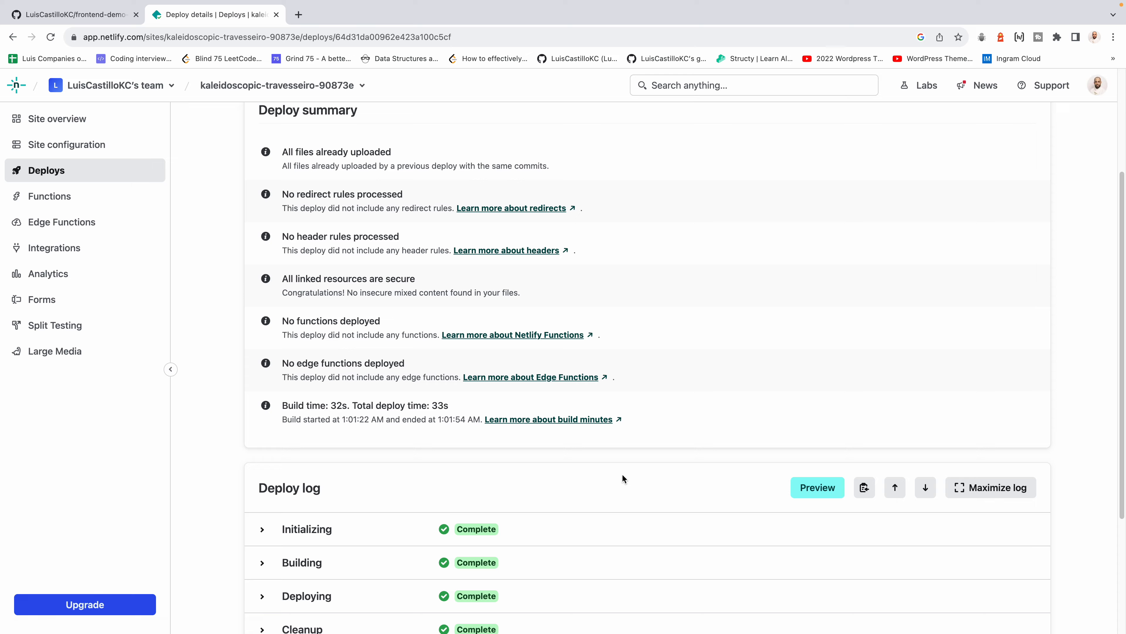
pyautogui.click(817, 488)
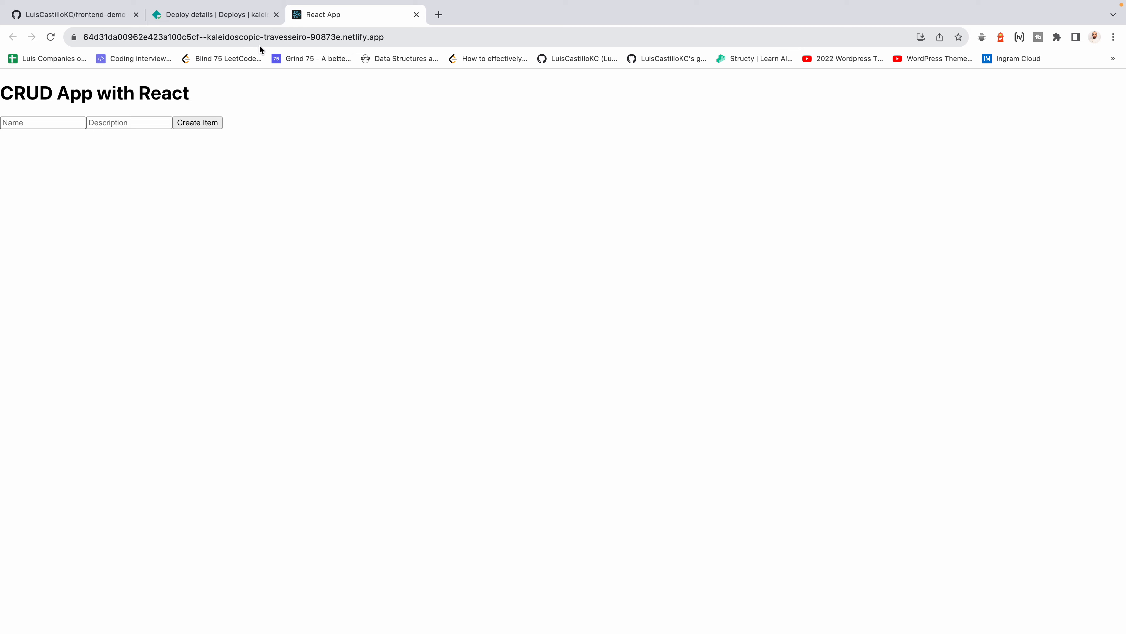
# Return to the Netlify site overview and open the live site at its public netlify.app address
pyautogui.click(230, 18)
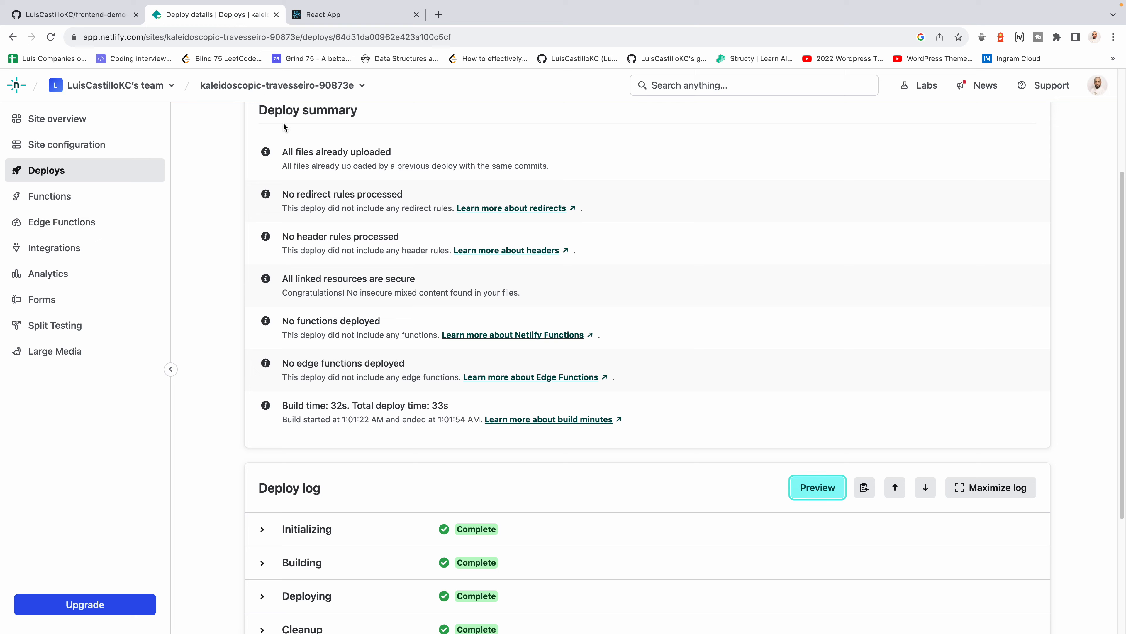
pyautogui.scroll(4, 541, 500)
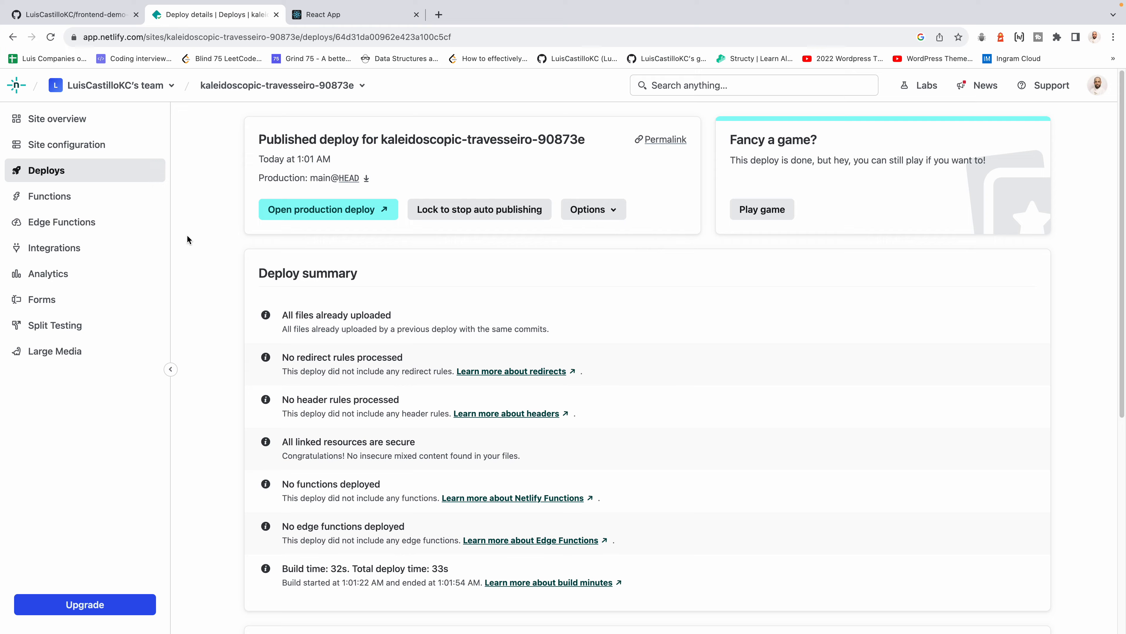
pyautogui.click(57, 121)
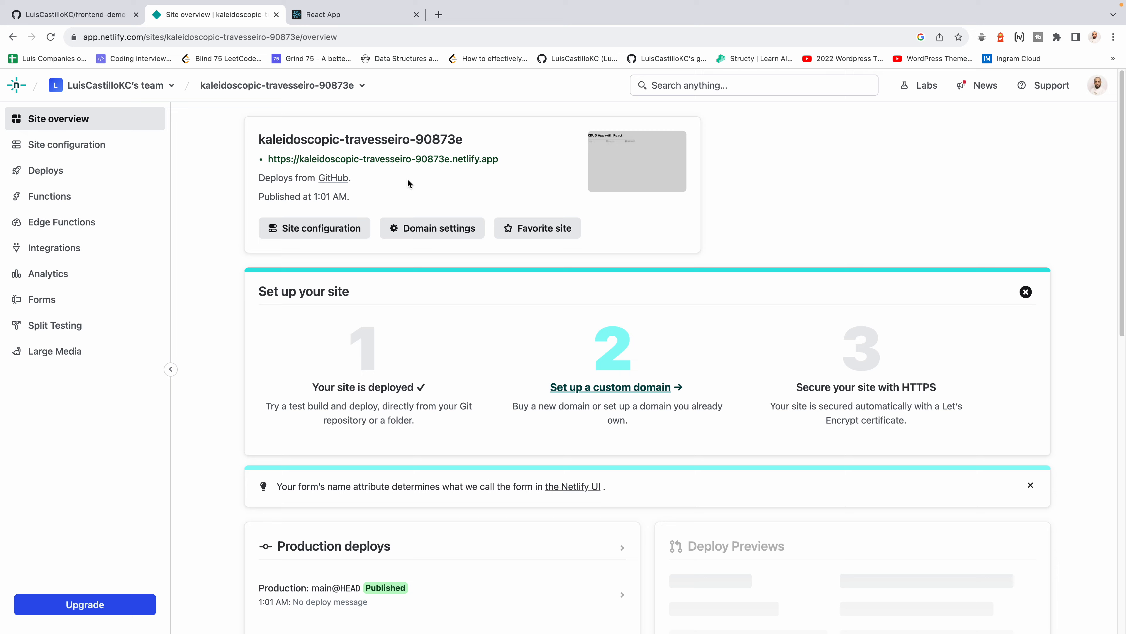
pyautogui.scroll(-2, 413, 408)
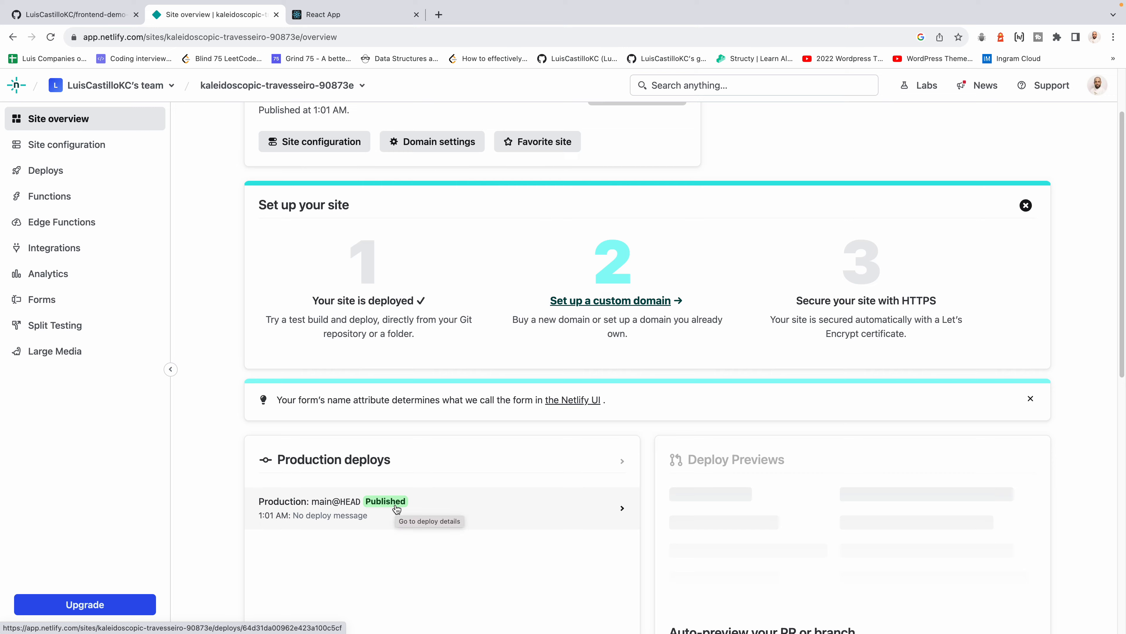
pyautogui.scroll(2, 438, 471)
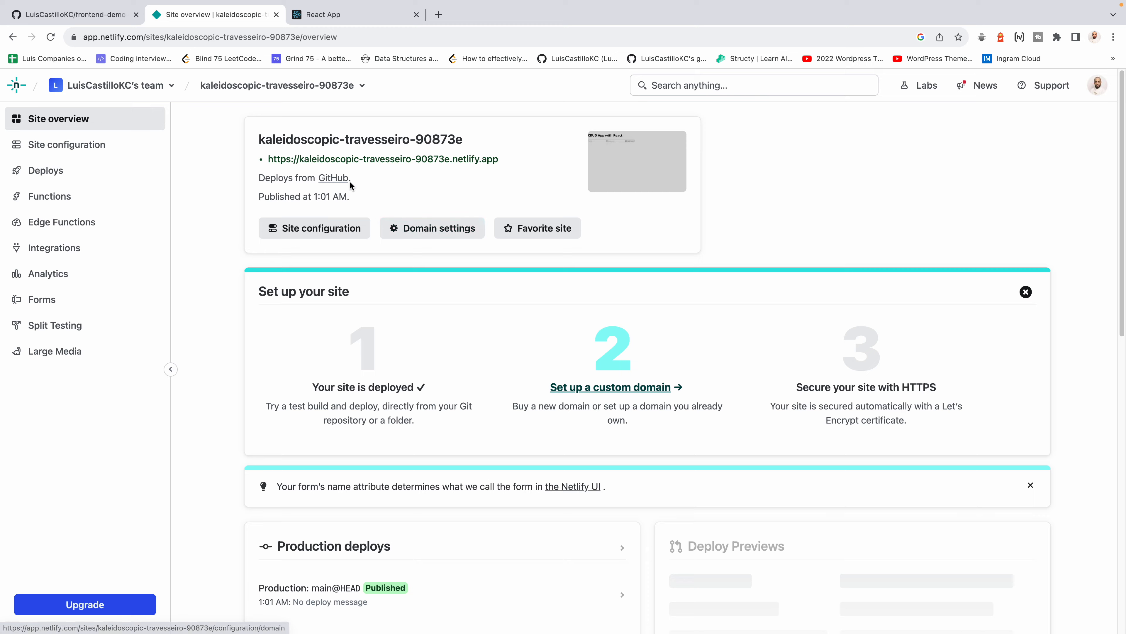
pyautogui.click(400, 160)
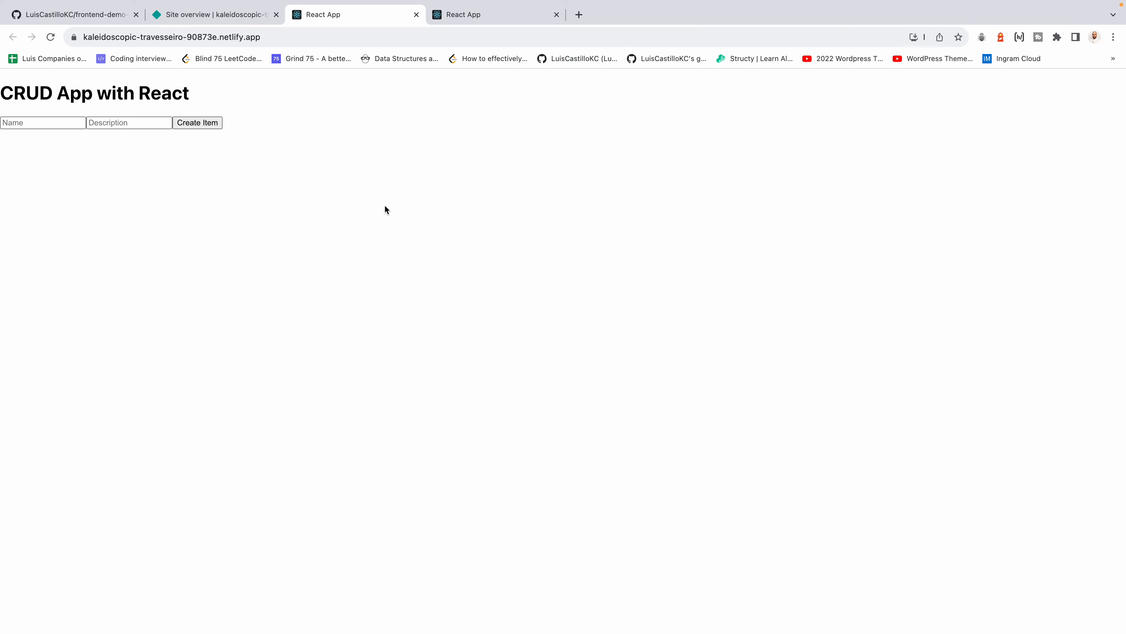
# Enter "Chingu" as the name of a new item in the deployed CRUD app's form
pyautogui.click(205, 36)
pyautogui.click(354, 193)
pyautogui.click(74, 124)
pyautogui.click(40, 117)
pyautogui.click(38, 124)
pyautogui.write('C')
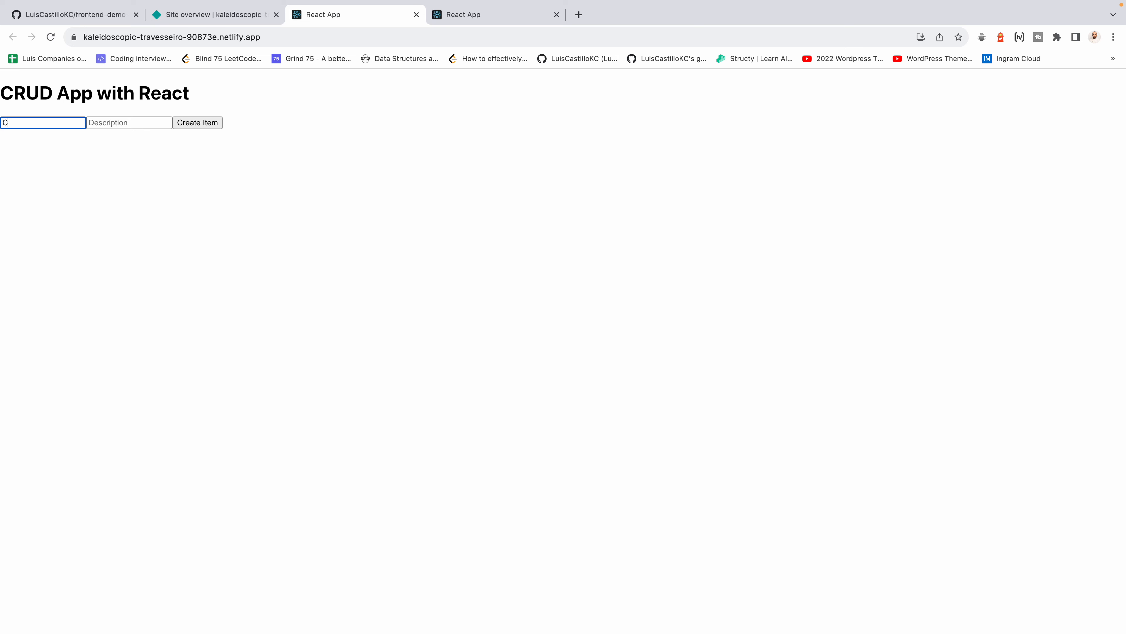
pyautogui.press('BackSpace')
pyautogui.write('Chingu')
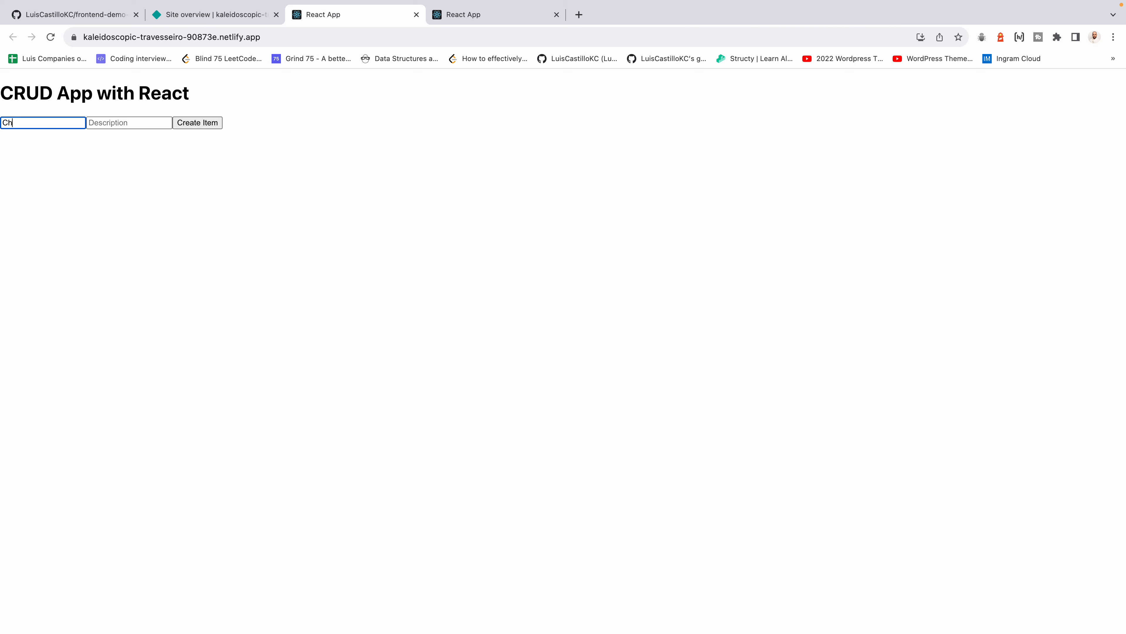